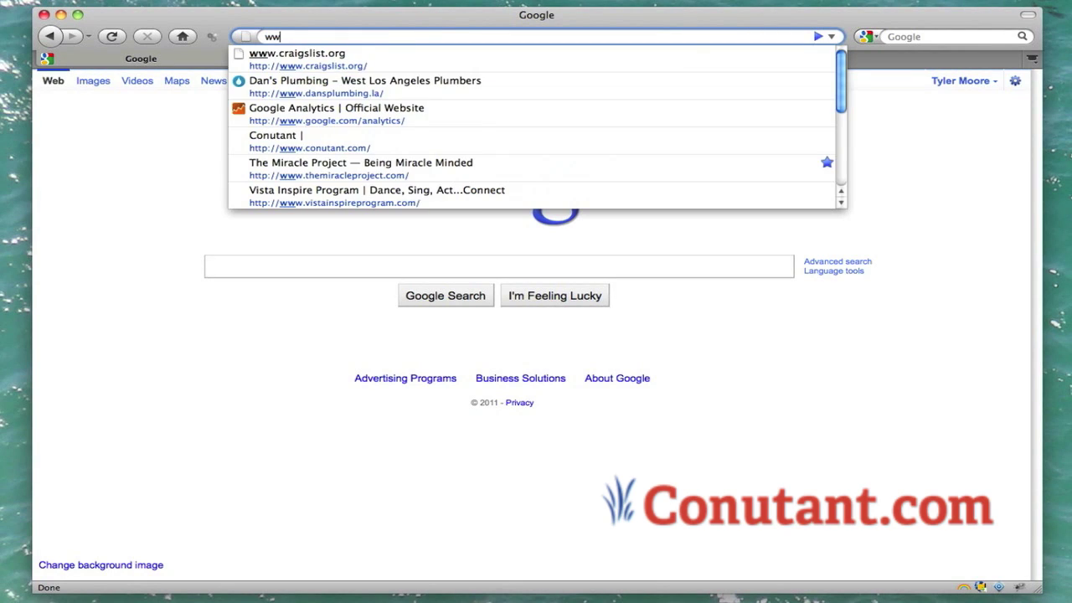
Step: Load the Vista Inspire Program homepage and go to its About page
{"action": "key", "text": "Down"}
{"action": "key", "text": "Return"}
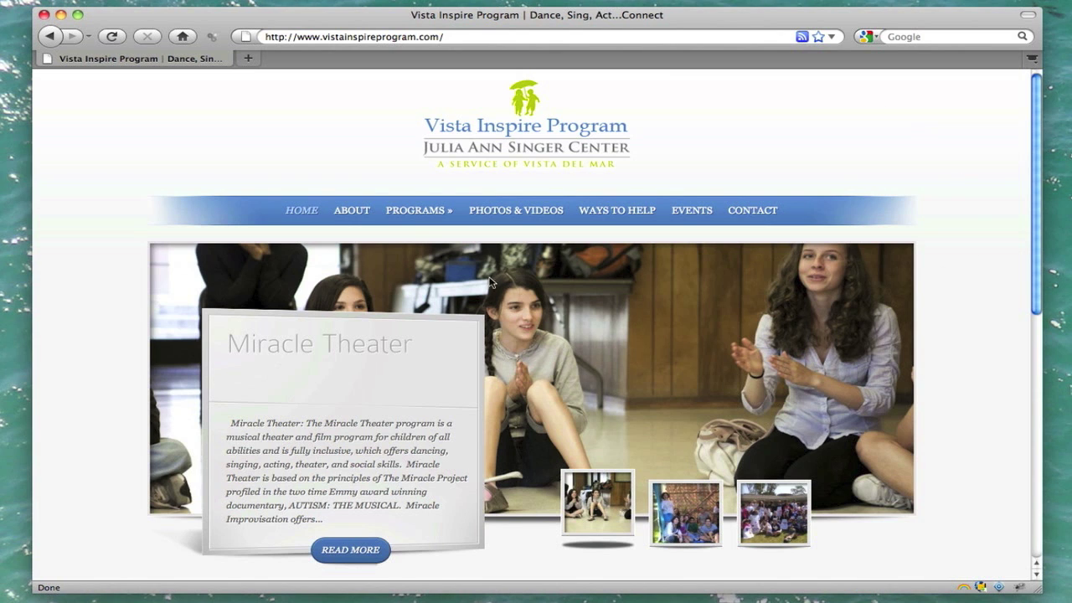
{"action": "left_click", "coordinate": [344, 213]}
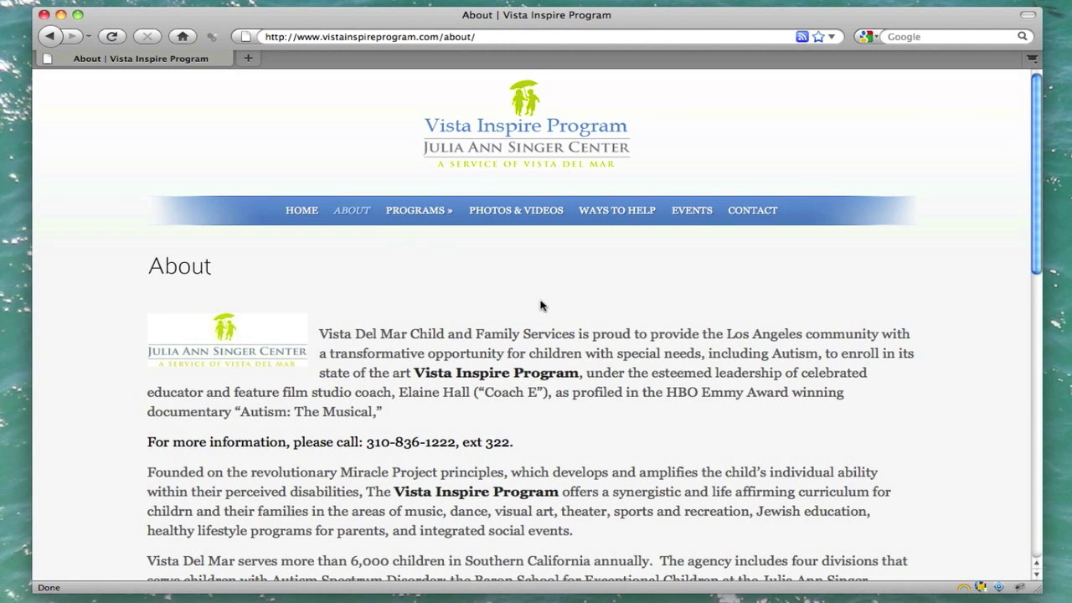
Step: Read through the About text, selecting the phone-number line
{"action": "scroll", "coordinate": [541, 306], "scroll_direction": "down", "scroll_amount": 3}
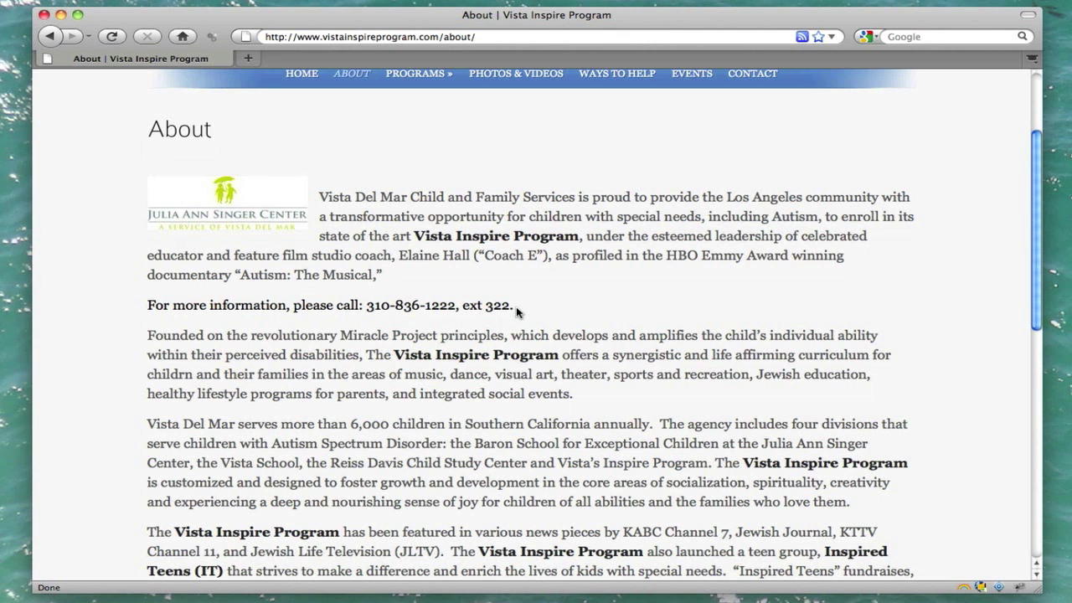
{"action": "left_click_drag", "start_coordinate": [516, 306], "coordinate": [144, 311]}
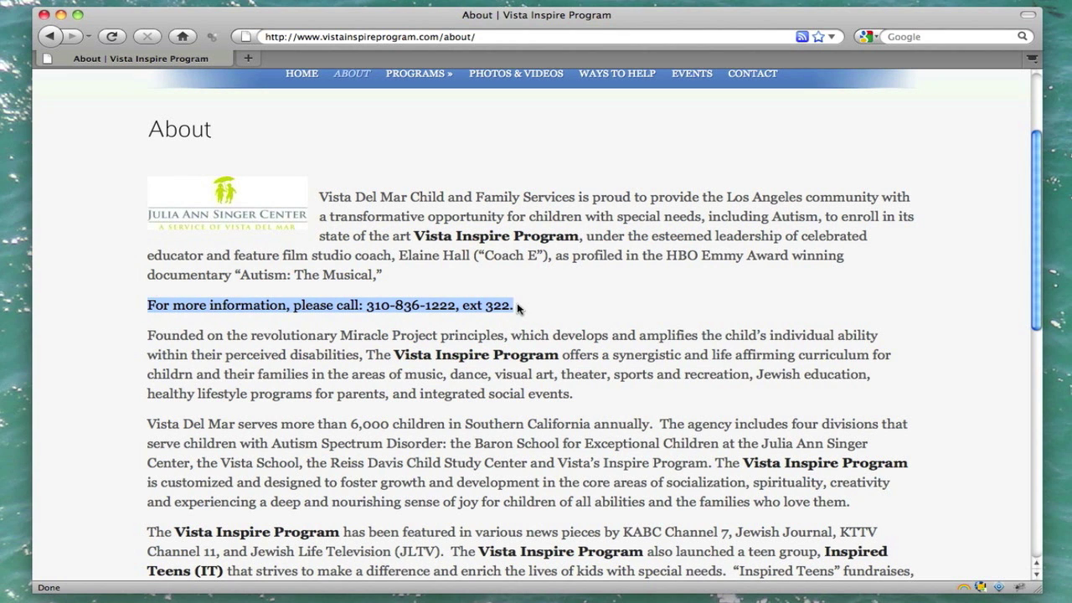
{"action": "scroll", "coordinate": [517, 309], "scroll_direction": "down", "scroll_amount": 10}
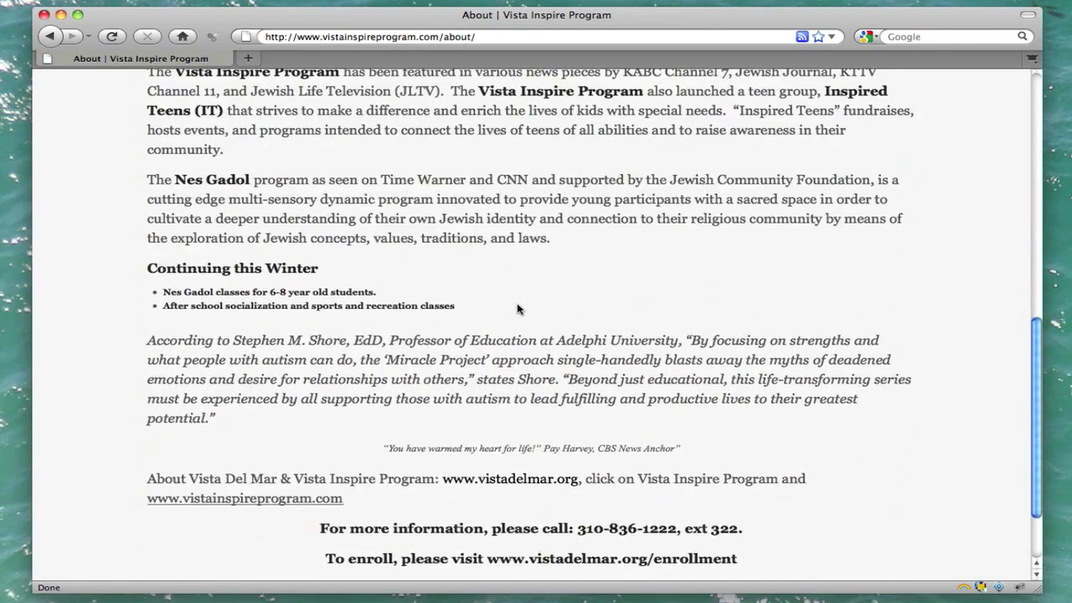
{"action": "scroll", "coordinate": [517, 309], "scroll_direction": "up", "scroll_amount": 10}
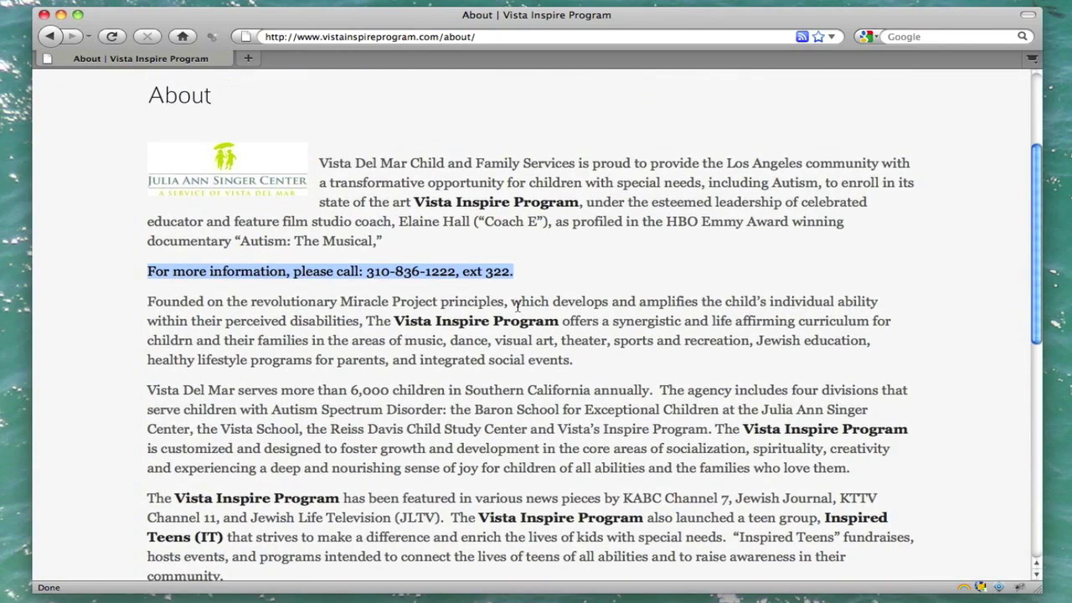
{"action": "scroll", "coordinate": [449, 360], "scroll_direction": "up", "scroll_amount": 4}
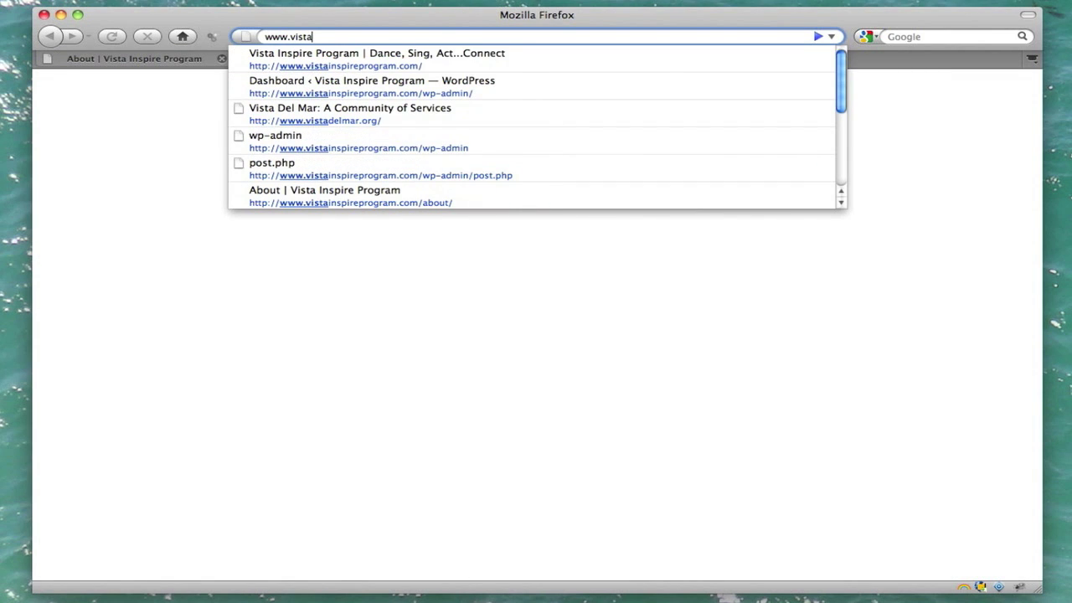
Step: Log in at the site's /wp-admin page with the admin username and password
{"action": "key", "text": "Down"}
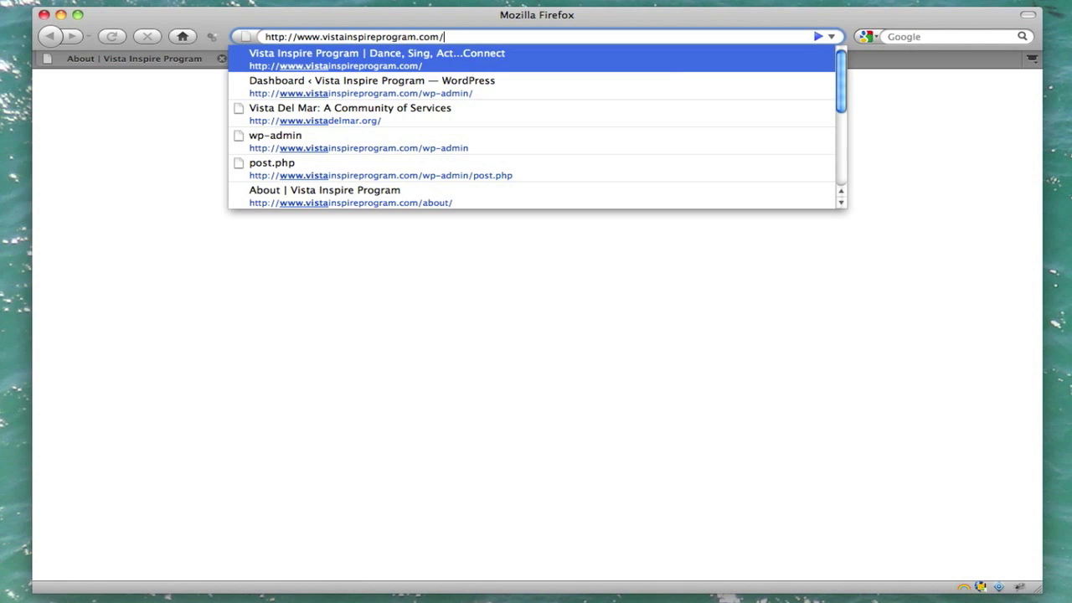
{"action": "type", "text": "wp-a"}
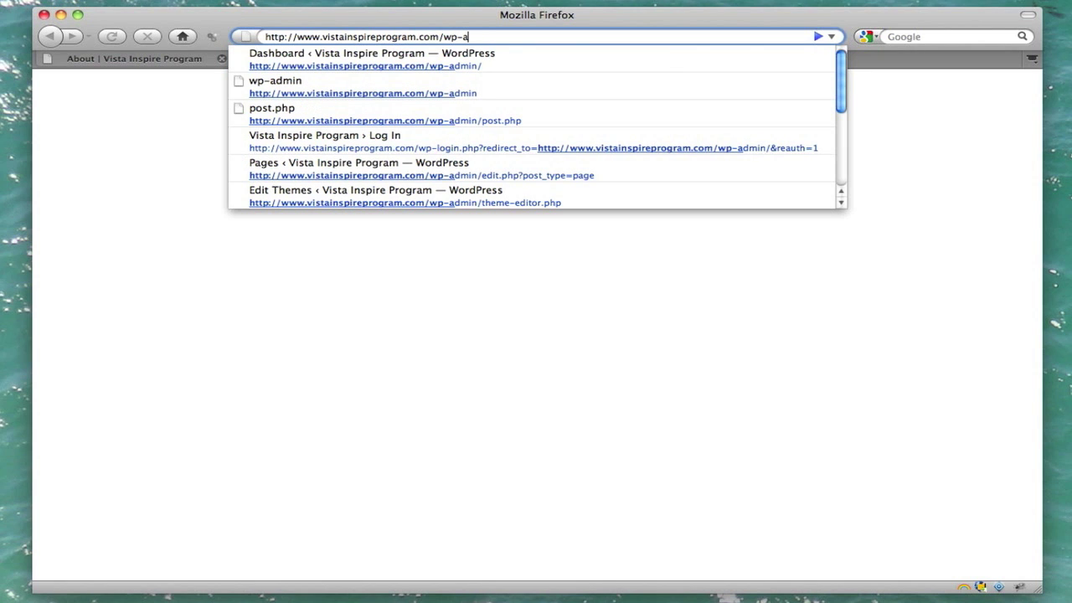
{"action": "type", "text": "dmin"}
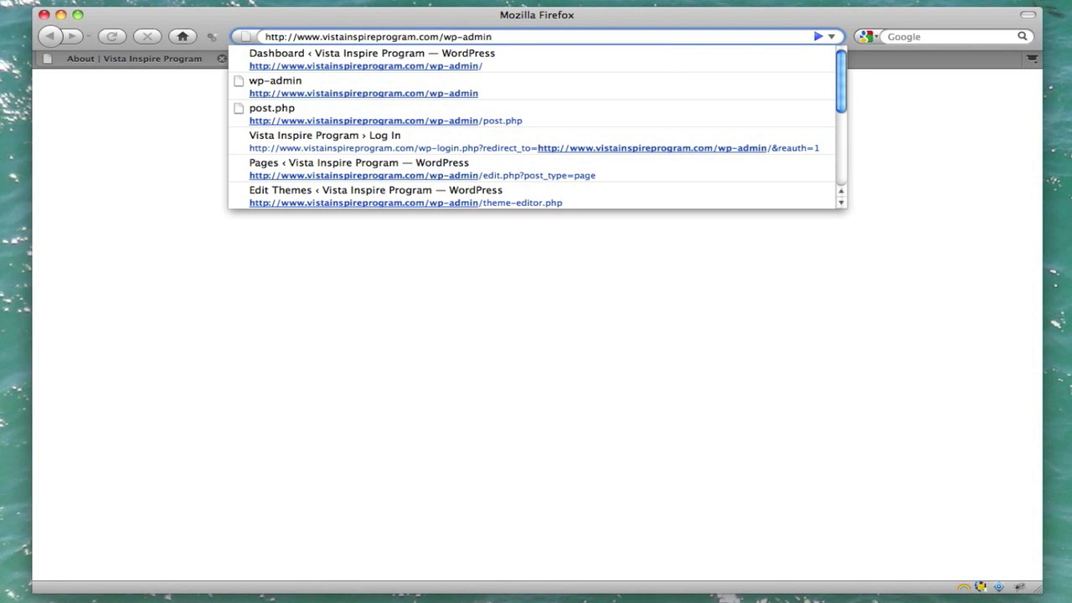
{"action": "key", "text": "Return"}
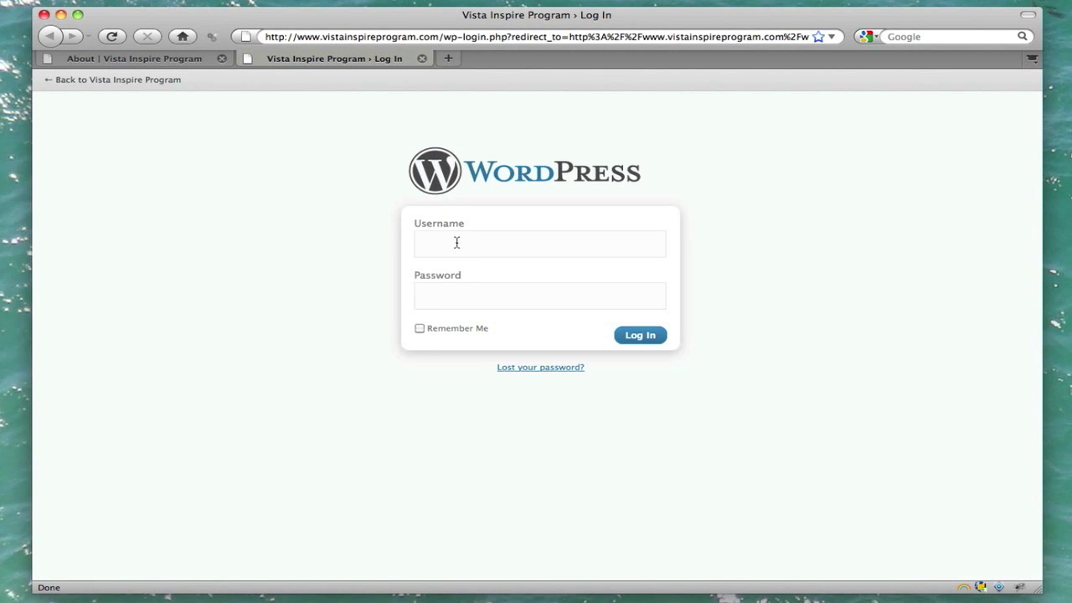
{"action": "type", "text": "admin"}
{"action": "key", "text": "Tab"}
{"action": "type", "text": "xxxxxxxxxxx"}
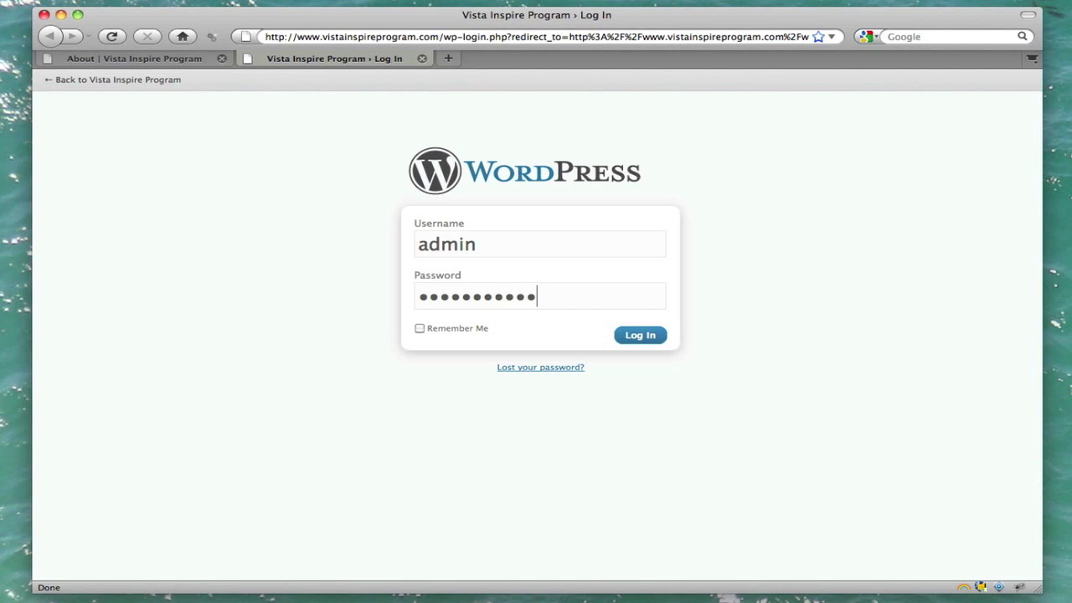
{"action": "key", "text": "Return"}
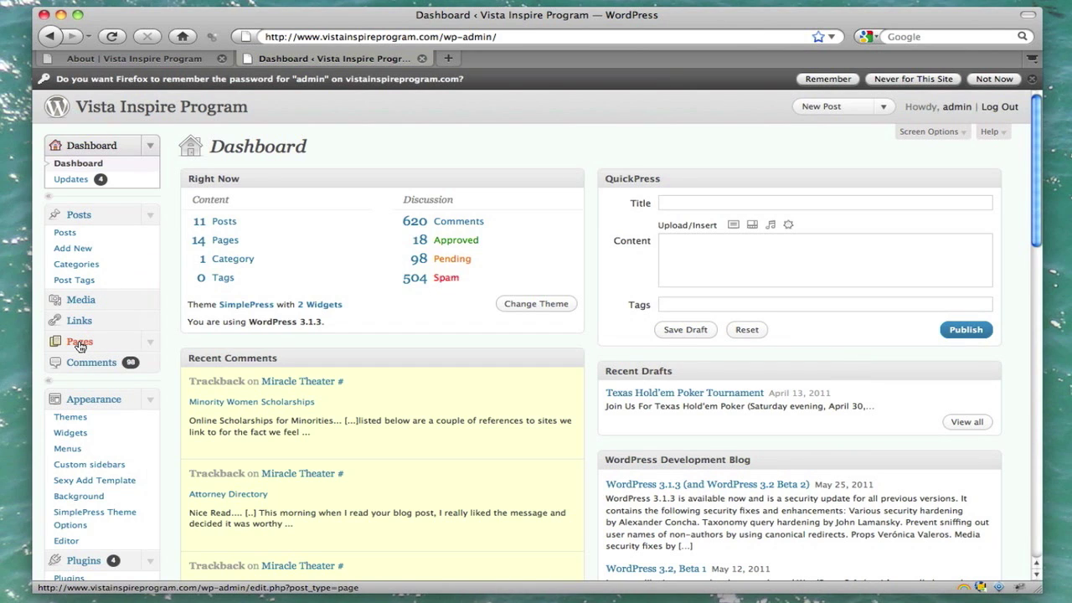
Step: From the Pages list, compare with the live About page, then edit About
{"action": "left_click", "coordinate": [80, 343]}
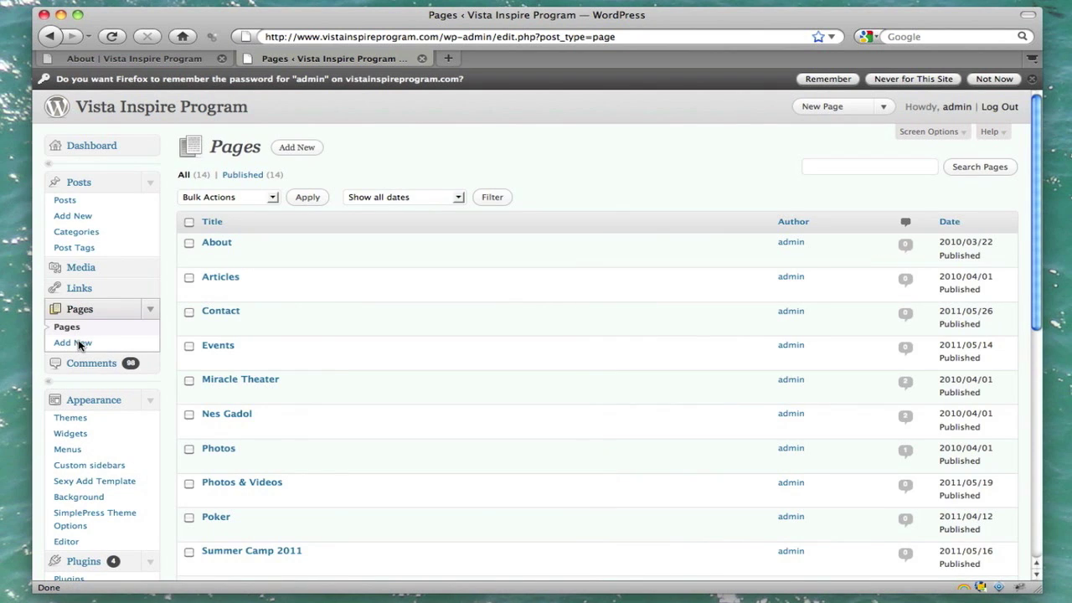
{"action": "left_click", "coordinate": [146, 59]}
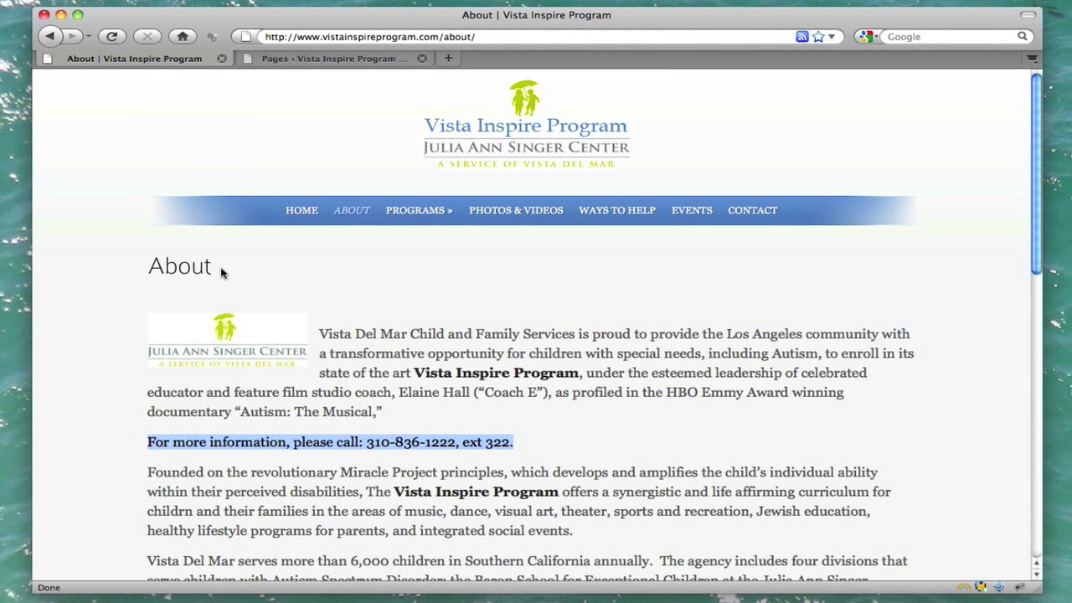
{"action": "left_click", "coordinate": [338, 58]}
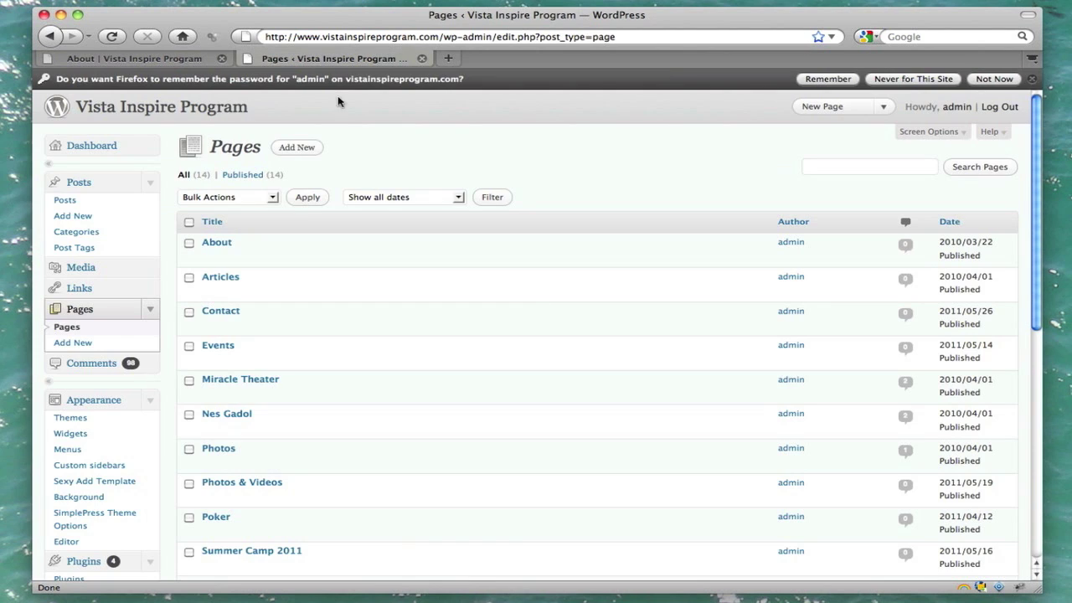
{"action": "left_click", "coordinate": [214, 259]}
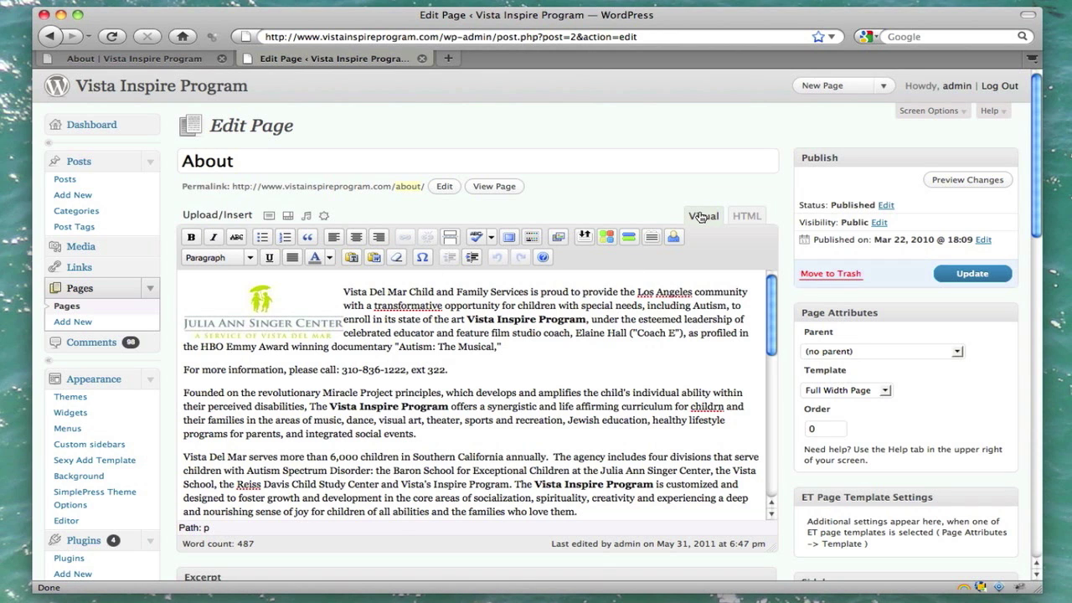
Step: Check the About page in the HTML view, return to Visual, and select then deselect the logo
{"action": "left_click", "coordinate": [747, 216]}
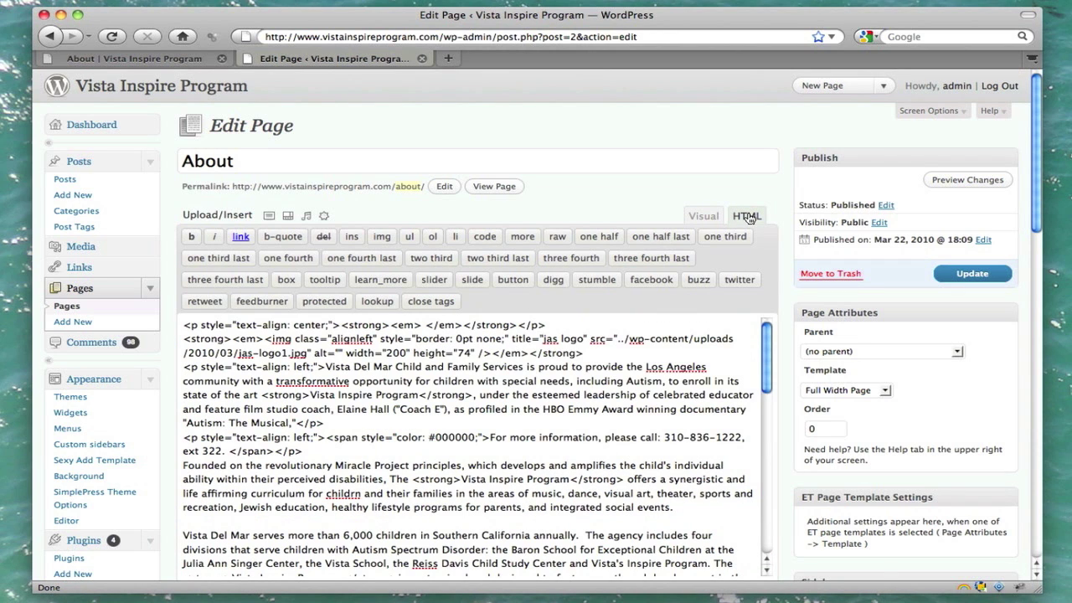
{"action": "left_click", "coordinate": [703, 216]}
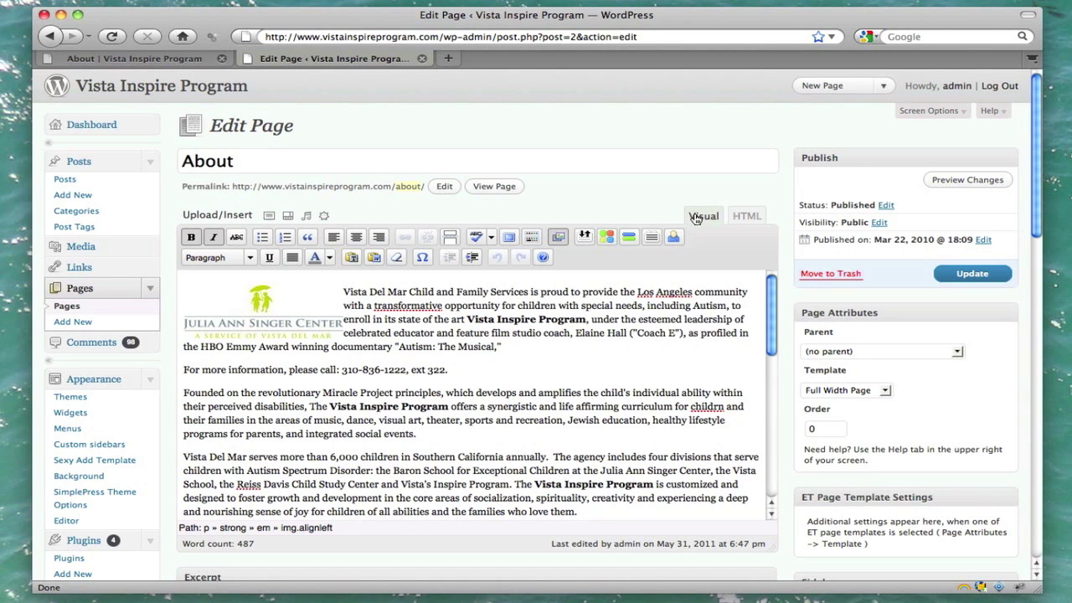
{"action": "left_click", "coordinate": [273, 310]}
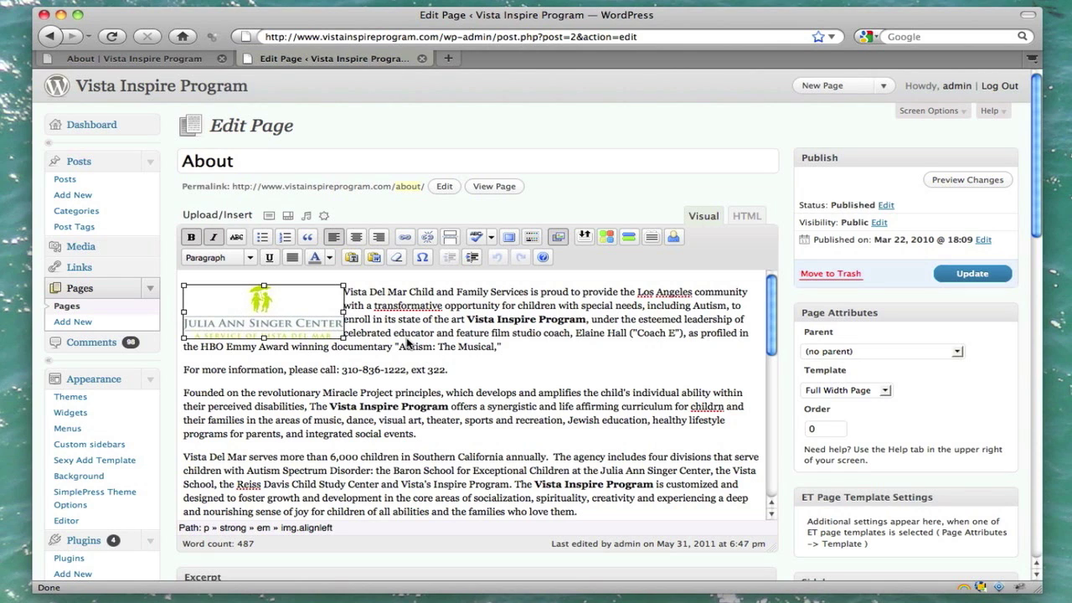
{"action": "left_click", "coordinate": [410, 344]}
Step: Center the phone-number line and make it bold
{"action": "left_click_drag", "start_coordinate": [456, 370], "coordinate": [166, 376]}
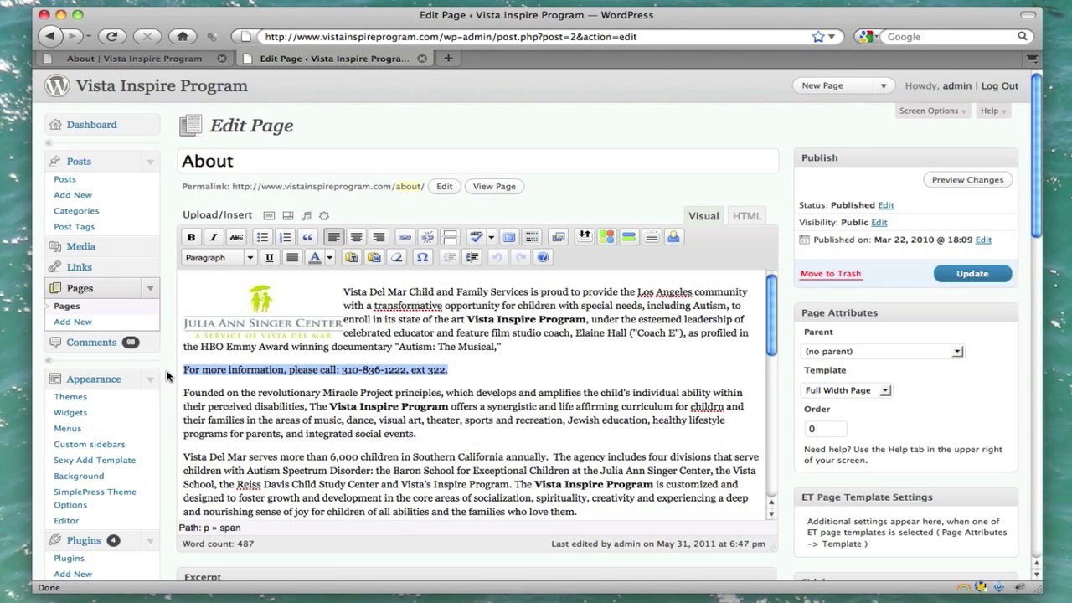
{"action": "left_click", "coordinate": [356, 238]}
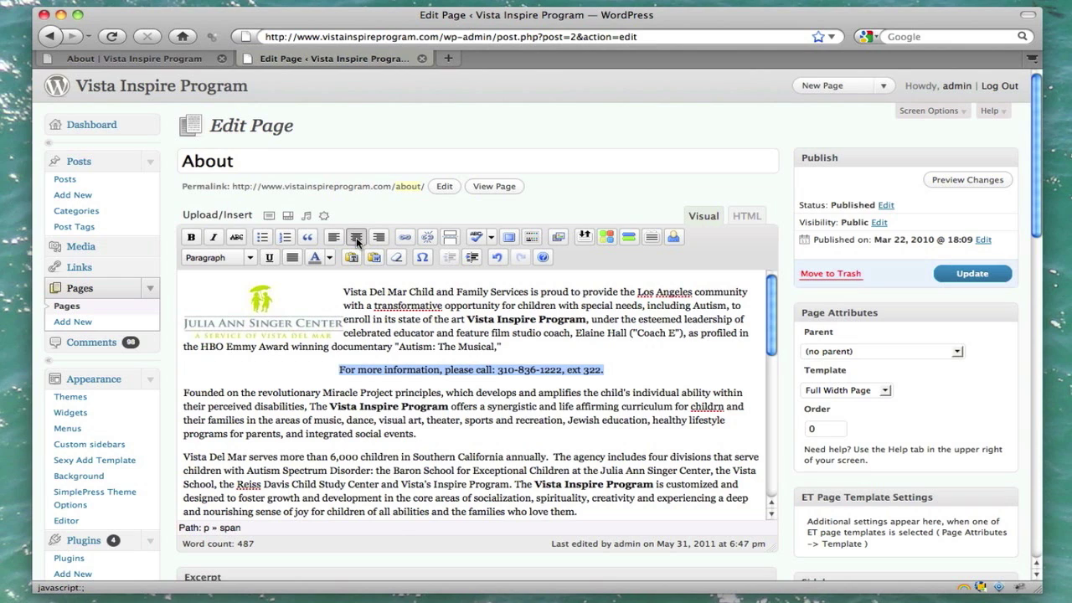
{"action": "left_click", "coordinate": [194, 240]}
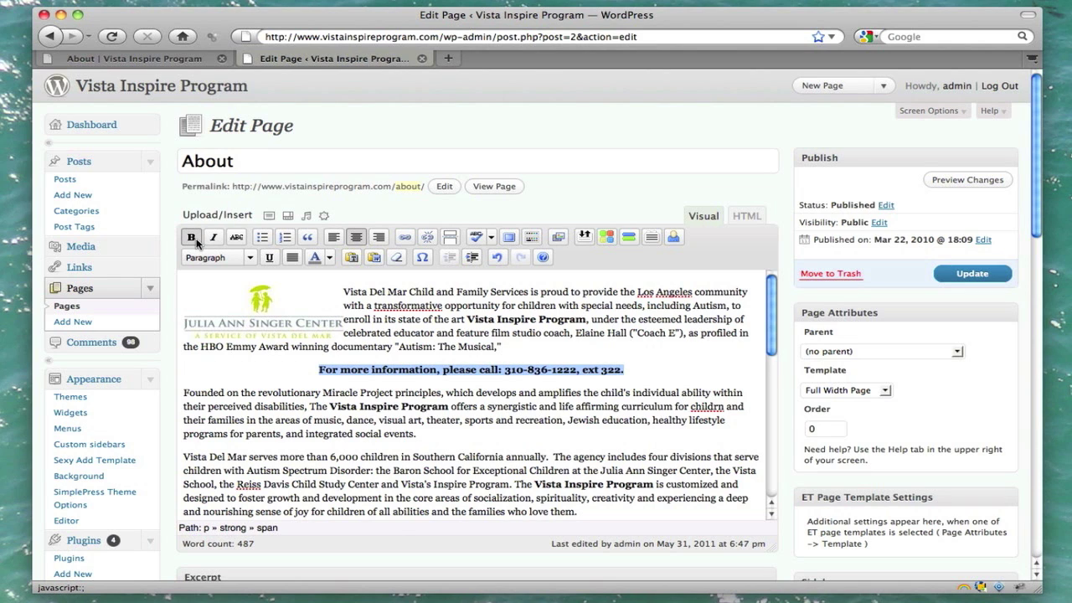
{"action": "left_click", "coordinate": [660, 371]}
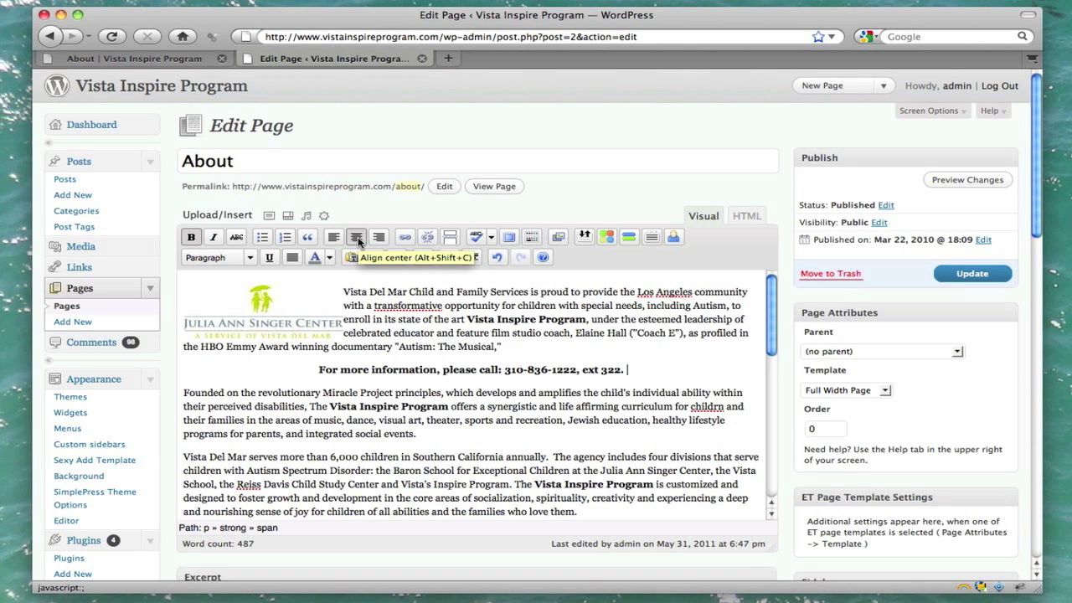
Step: Center the Julia Ann Singer Center logo above the text
{"action": "left_click", "coordinate": [295, 307]}
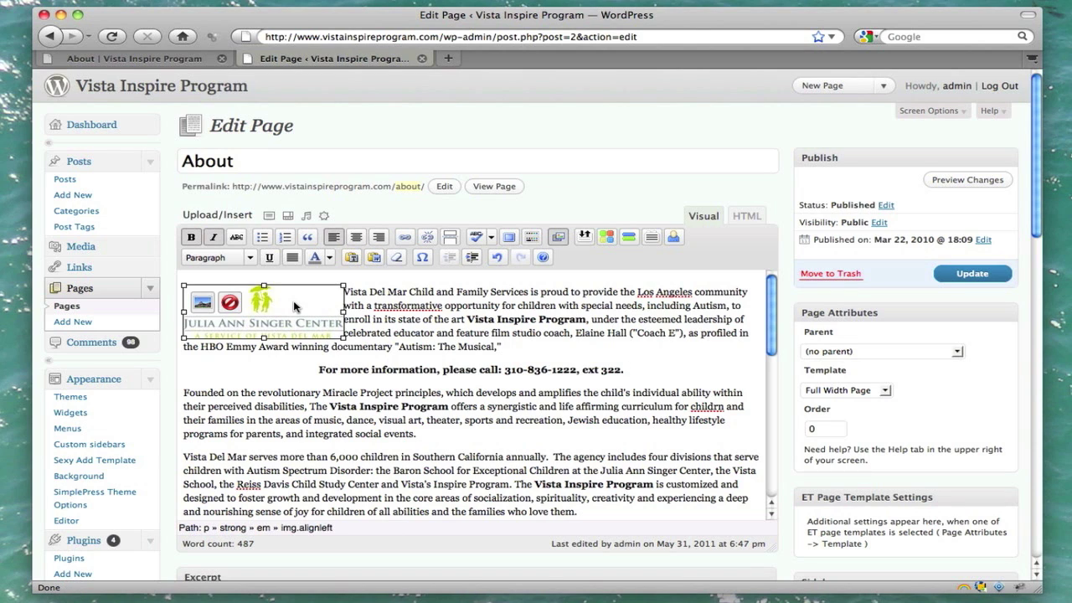
{"action": "left_click", "coordinate": [356, 237]}
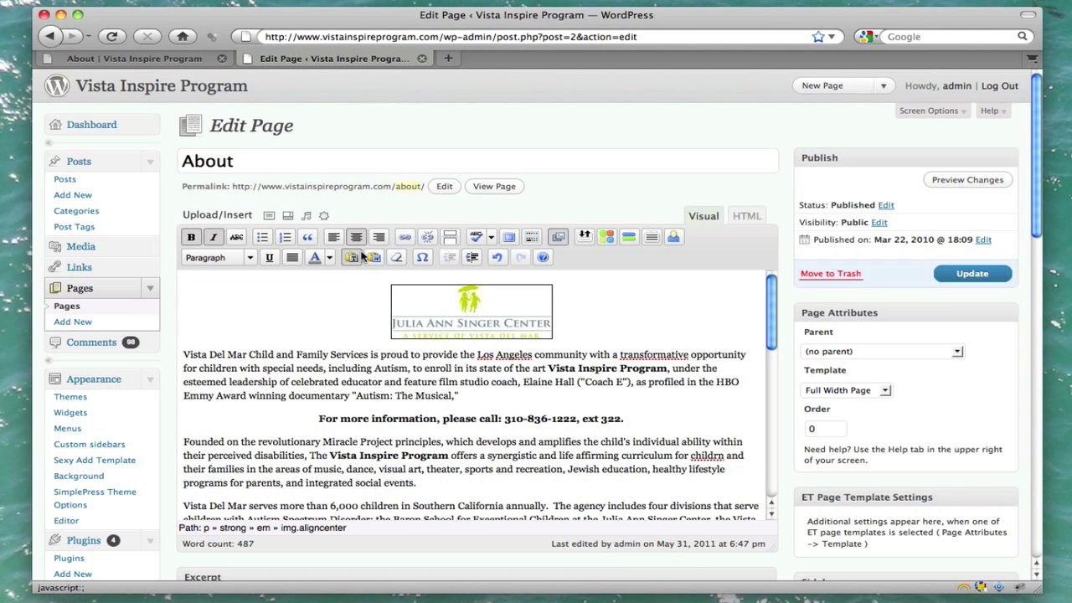
{"action": "left_click", "coordinate": [331, 355]}
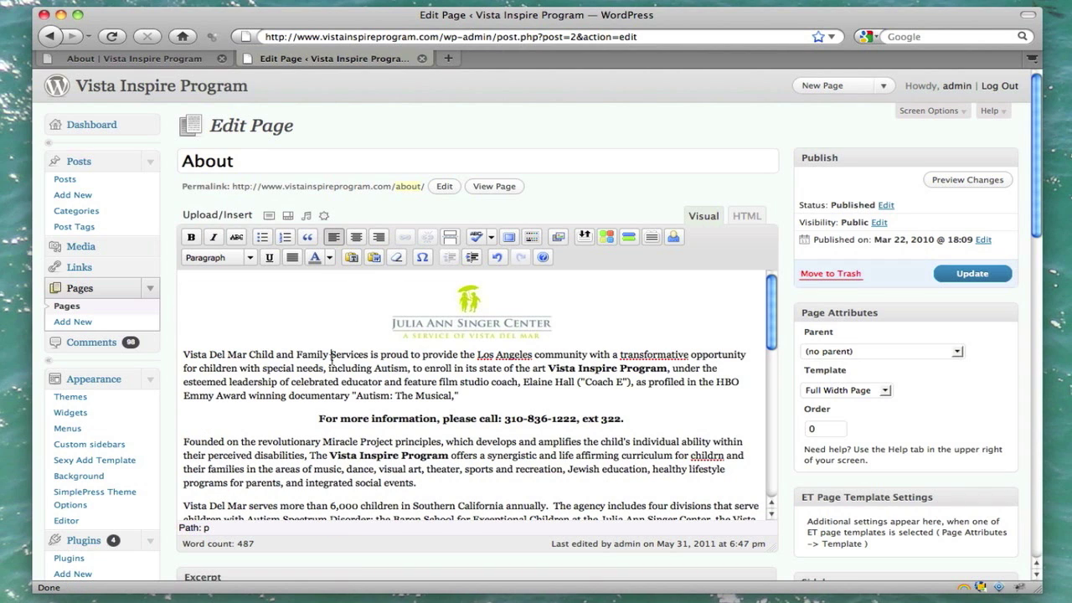
Step: Bold 'Vista Del Mar Child and Family Services' and place the cursor at that paragraph's start
{"action": "left_click_drag", "start_coordinate": [183, 354], "coordinate": [371, 355]}
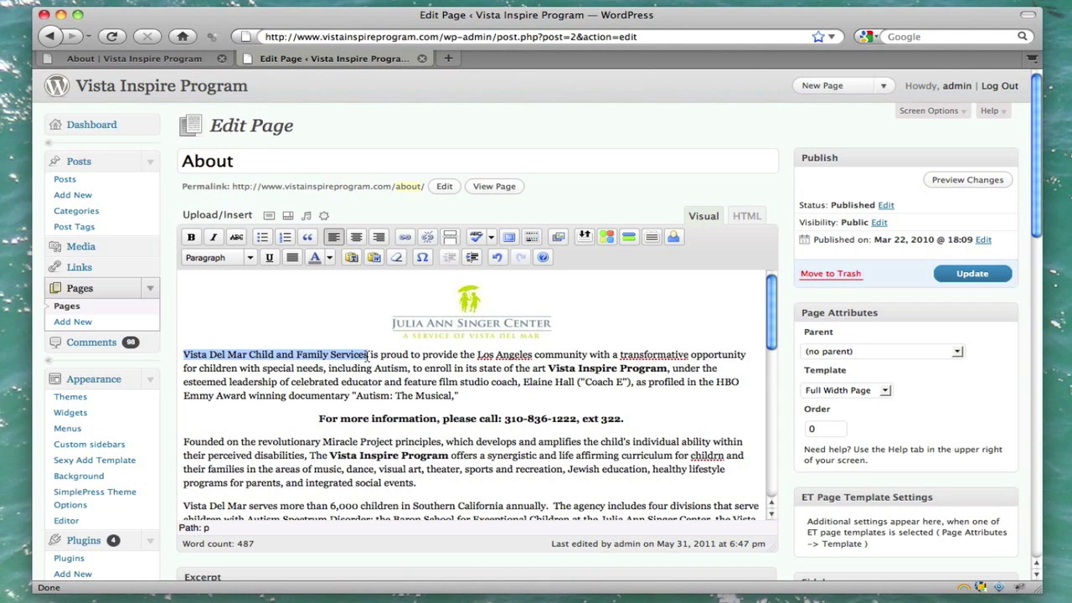
{"action": "left_click", "coordinate": [191, 237]}
{"action": "left_click", "coordinate": [381, 381]}
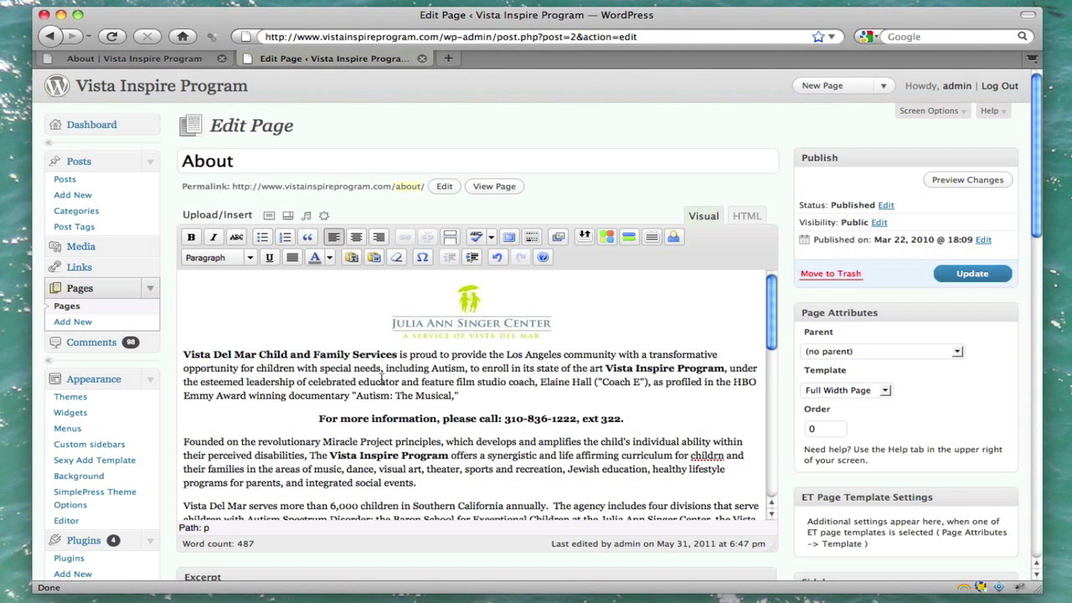
{"action": "scroll", "coordinate": [381, 381], "scroll_direction": "down", "scroll_amount": 3}
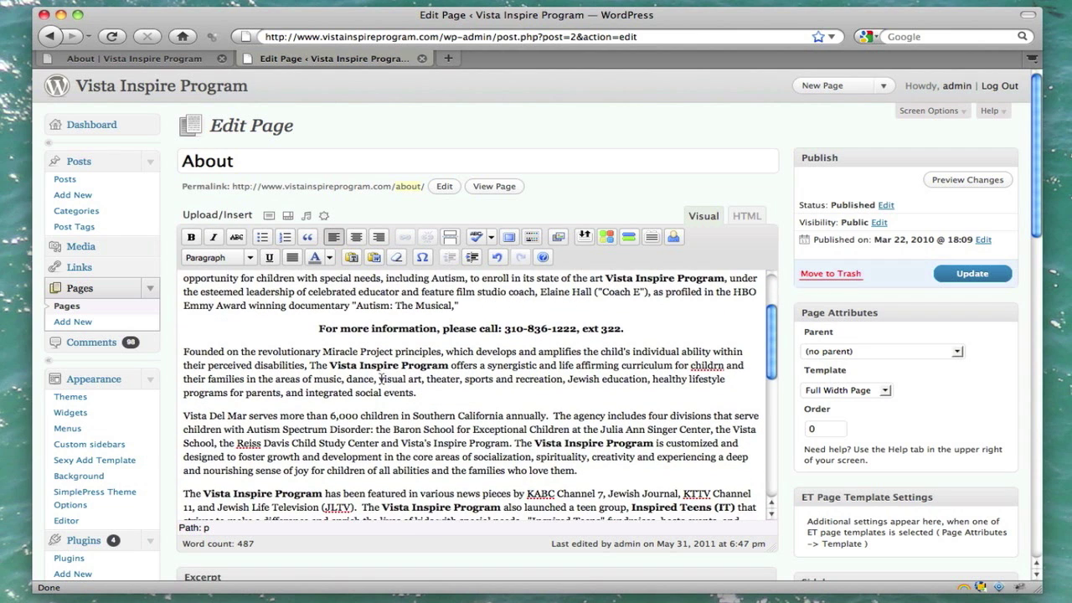
{"action": "left_click", "coordinate": [183, 415]}
Step: Upload art.jpg from the Desktop through Add an Image
{"action": "left_click", "coordinate": [268, 217]}
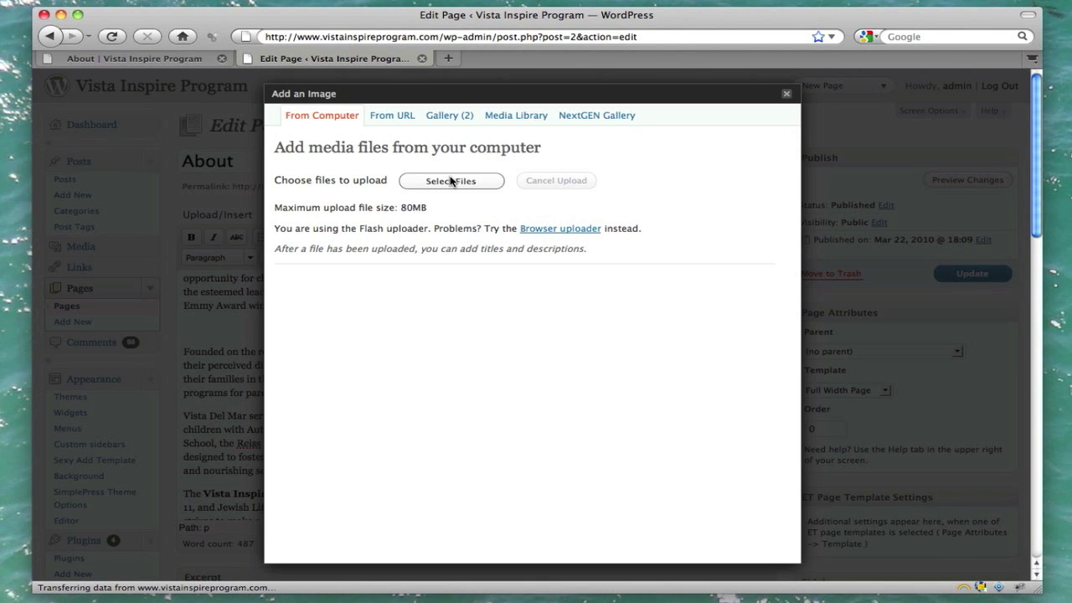
{"action": "left_click", "coordinate": [451, 180]}
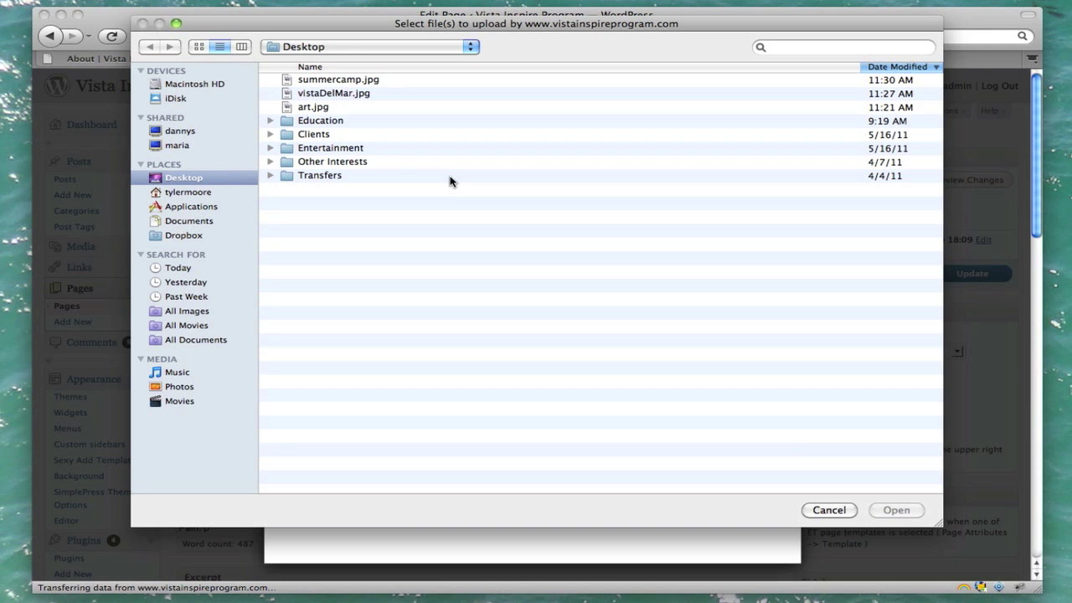
{"action": "left_click", "coordinate": [325, 109]}
{"action": "left_click", "coordinate": [896, 510]}
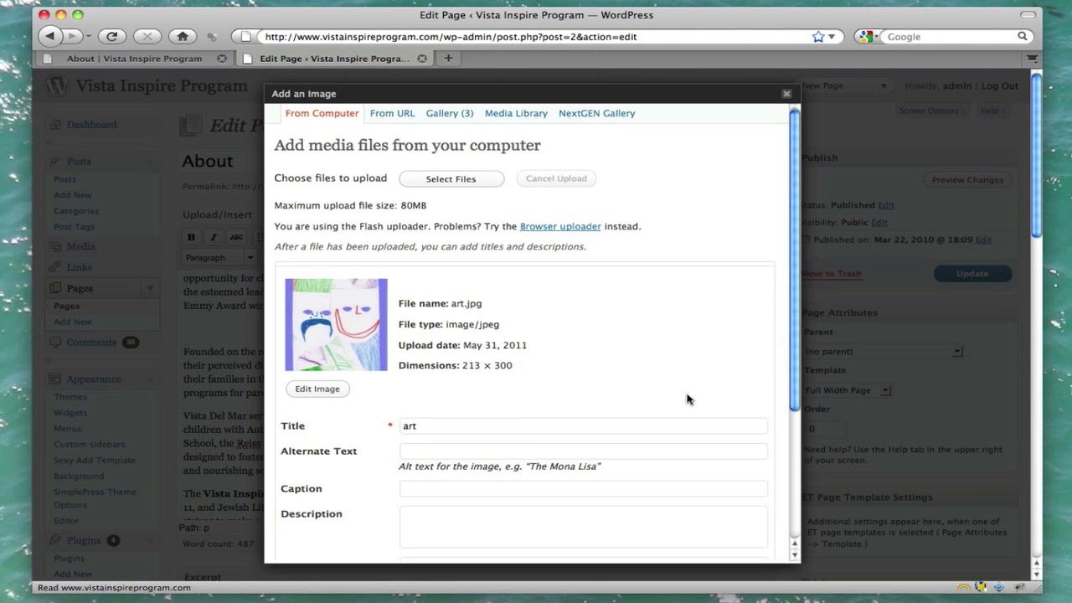
Step: Insert art.jpg with no link URL and Left alignment
{"action": "scroll", "coordinate": [686, 399], "scroll_direction": "down", "scroll_amount": 3}
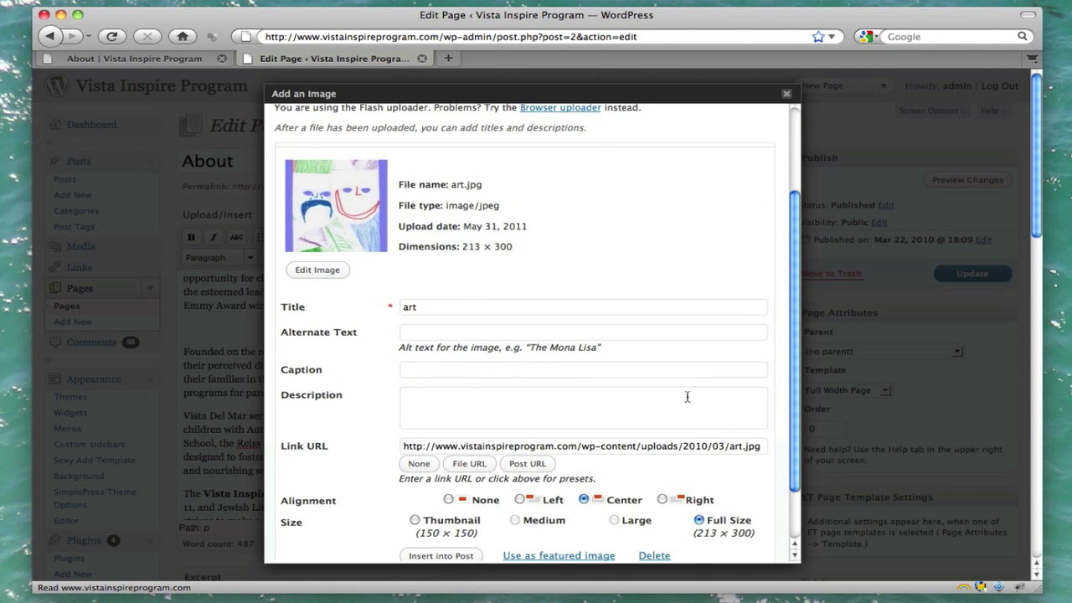
{"action": "triple_click", "coordinate": [569, 447]}
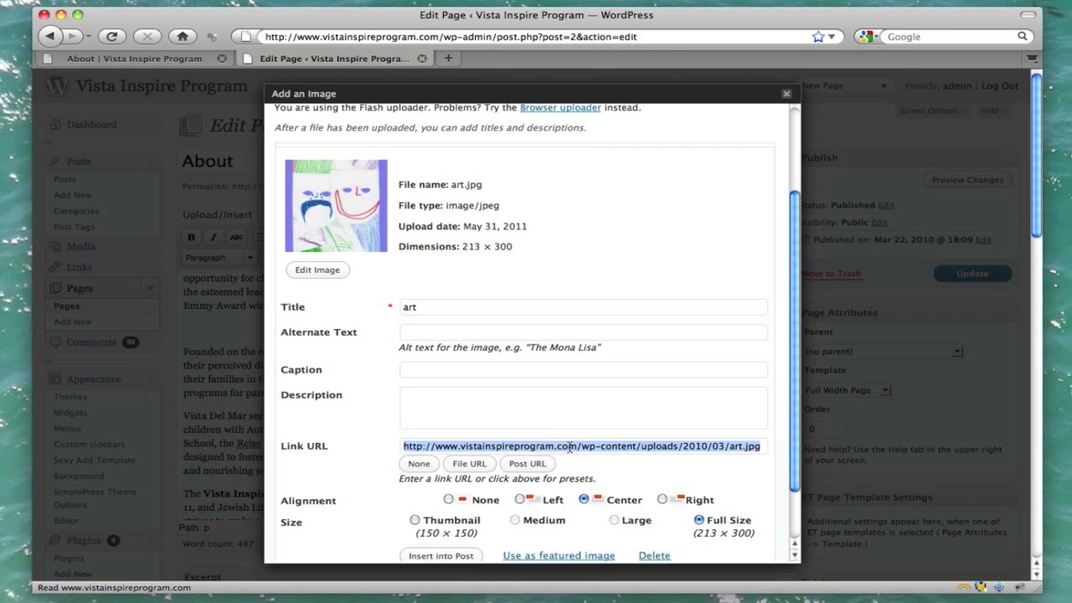
{"action": "key", "text": "BackSpace"}
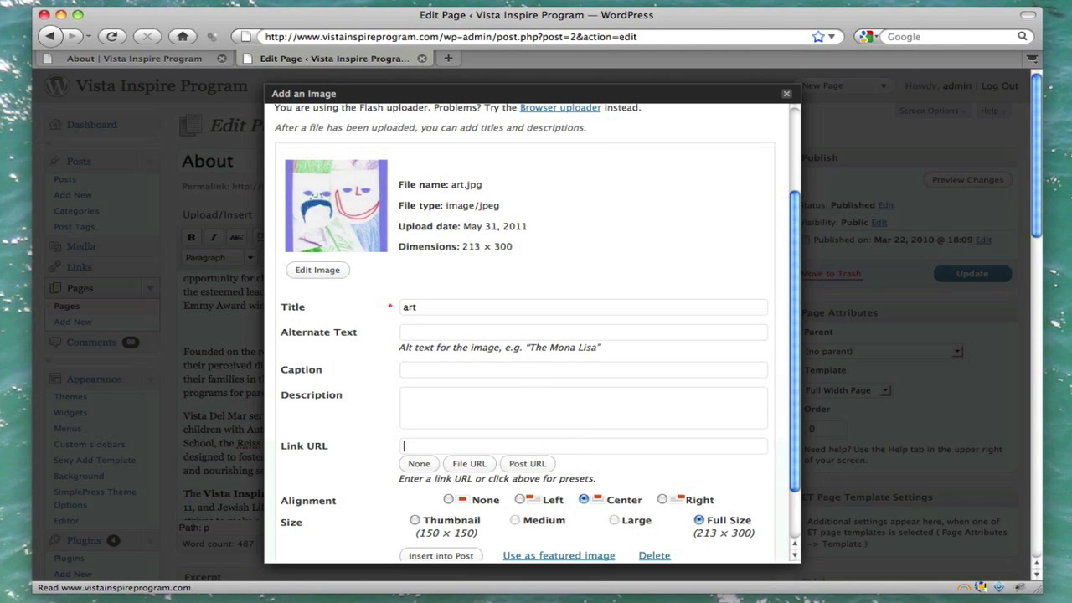
{"action": "scroll", "coordinate": [657, 445], "scroll_direction": "down", "scroll_amount": 1}
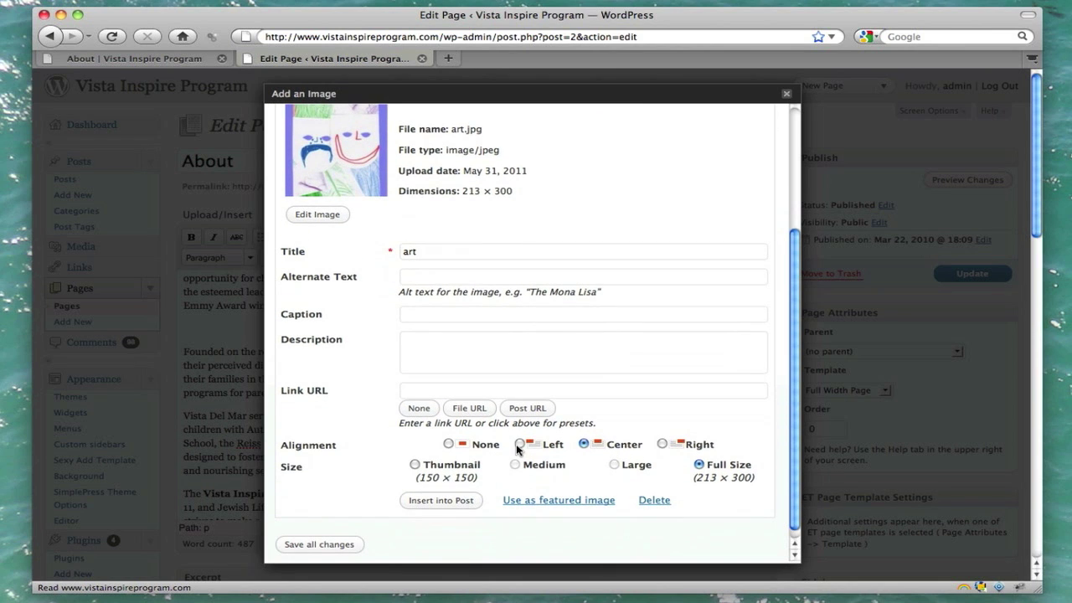
{"action": "left_click", "coordinate": [519, 444]}
{"action": "left_click", "coordinate": [441, 500]}
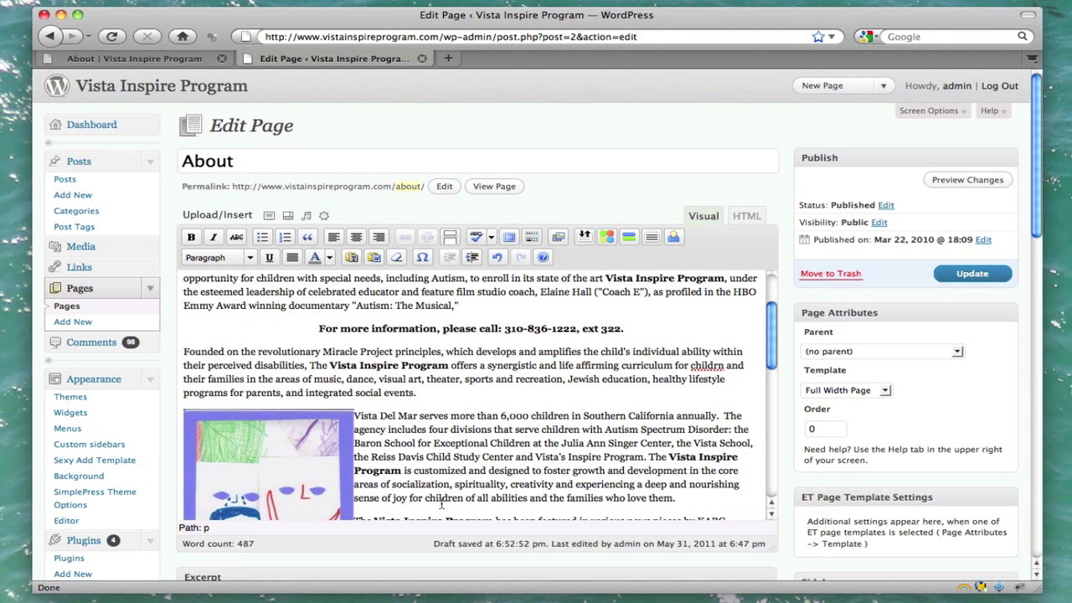
Step: Scroll down the editor and place the cursor in the According paragraph
{"action": "scroll", "coordinate": [526, 370], "scroll_direction": "down", "scroll_amount": 4}
{"action": "scroll", "coordinate": [526, 373], "scroll_direction": "up", "scroll_amount": 2}
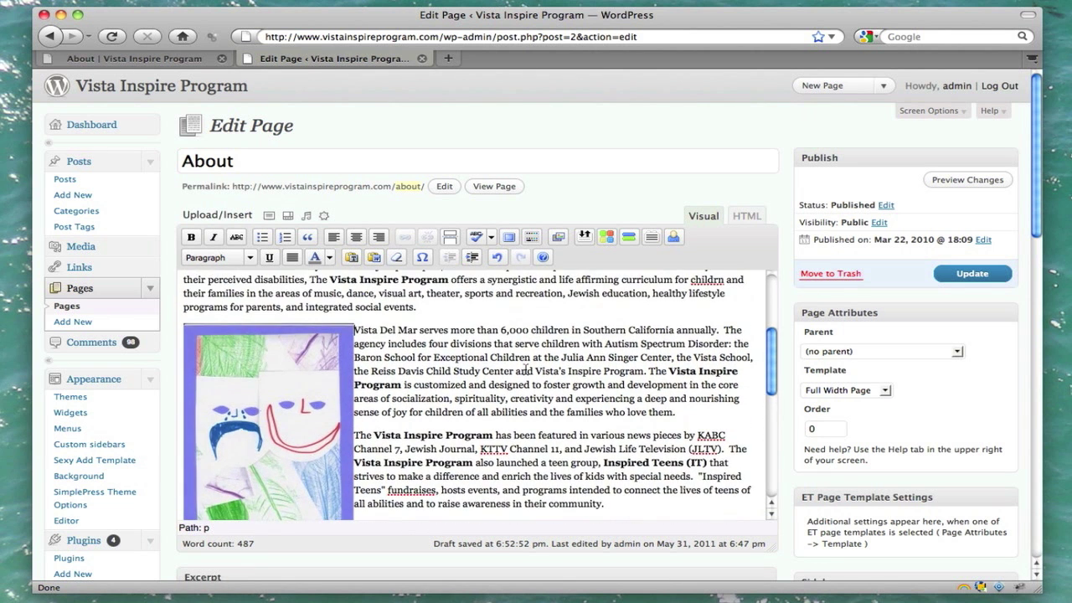
{"action": "scroll", "coordinate": [526, 370], "scroll_direction": "down", "scroll_amount": 3}
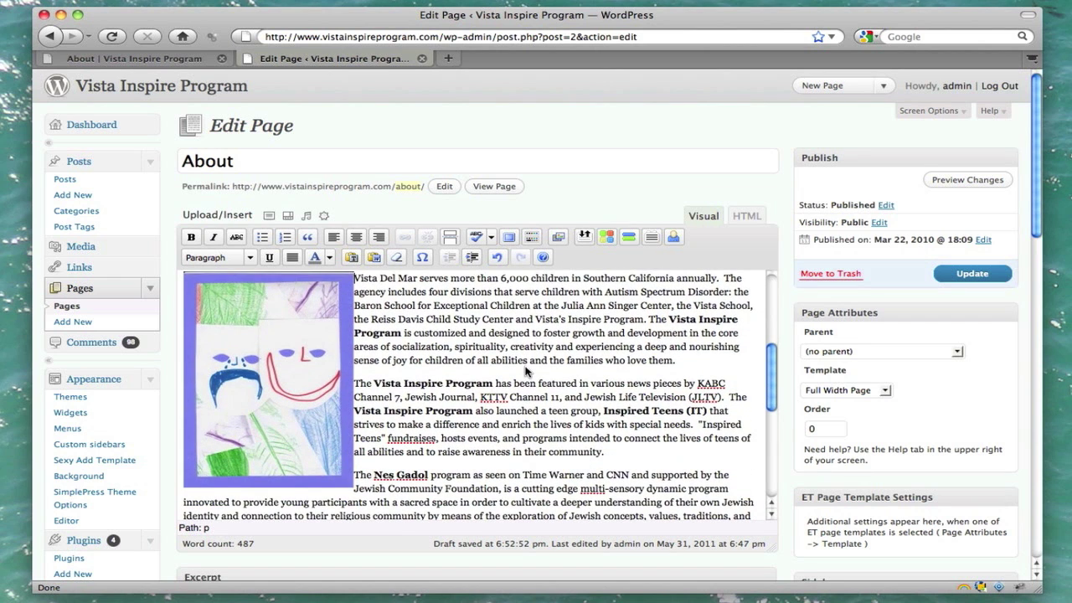
{"action": "scroll", "coordinate": [526, 369], "scroll_direction": "down", "scroll_amount": 4}
{"action": "scroll", "coordinate": [526, 370], "scroll_direction": "down", "scroll_amount": 5}
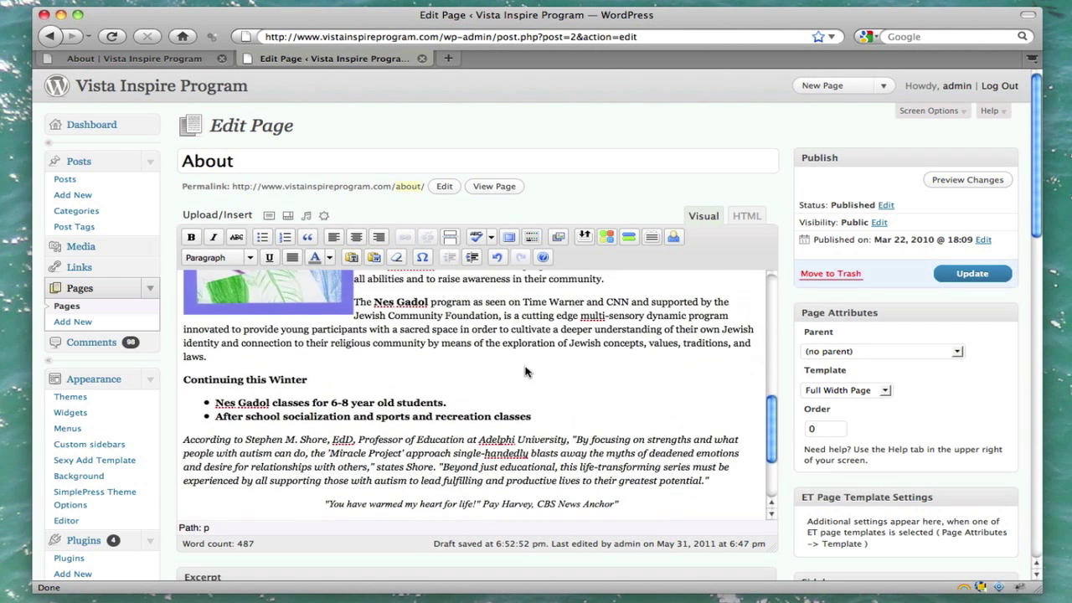
{"action": "scroll", "coordinate": [526, 369], "scroll_direction": "up", "scroll_amount": 3}
{"action": "scroll", "coordinate": [526, 369], "scroll_direction": "down", "scroll_amount": 1}
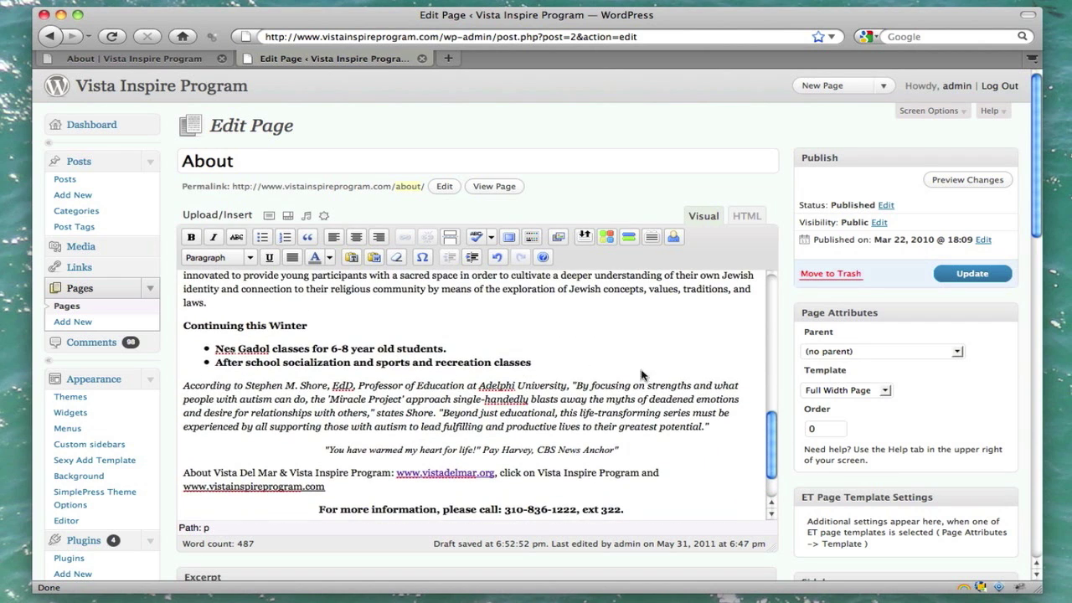
{"action": "left_click", "coordinate": [184, 388]}
Step: Add an empty paragraph after 'laws.' at the end of the Nes Gadol paragraph
{"action": "scroll", "coordinate": [183, 388], "scroll_direction": "up", "scroll_amount": 10}
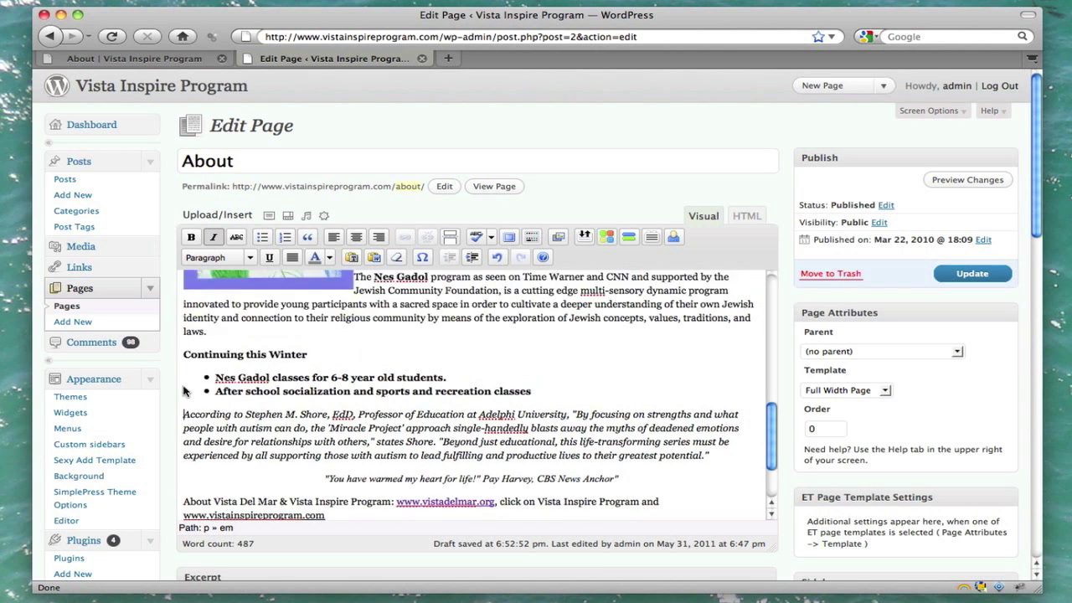
{"action": "scroll", "coordinate": [183, 388], "scroll_direction": "up", "scroll_amount": 3}
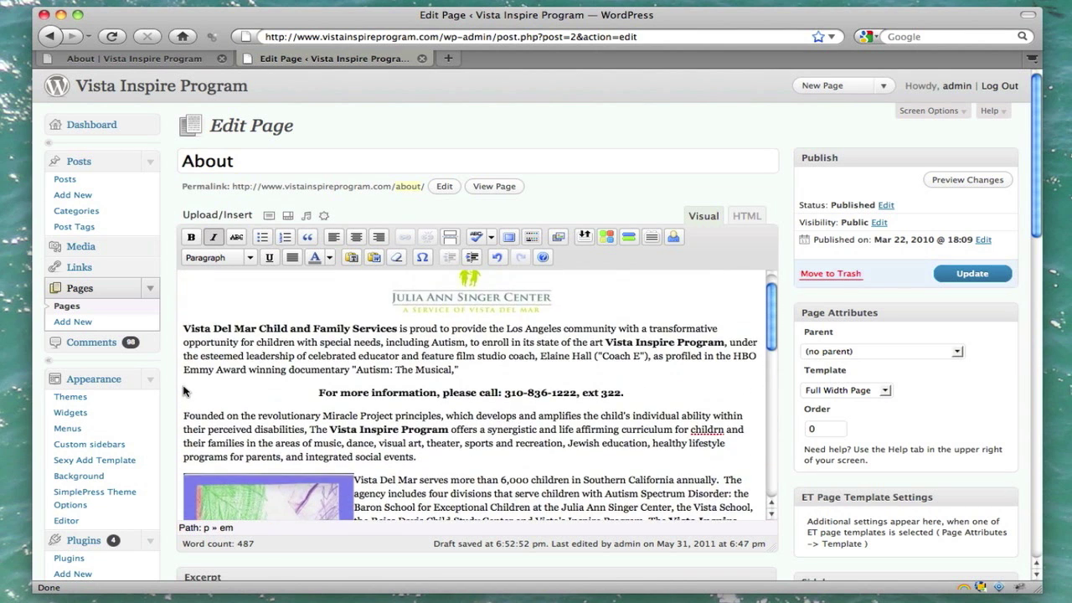
{"action": "scroll", "coordinate": [184, 389], "scroll_direction": "down", "scroll_amount": 8}
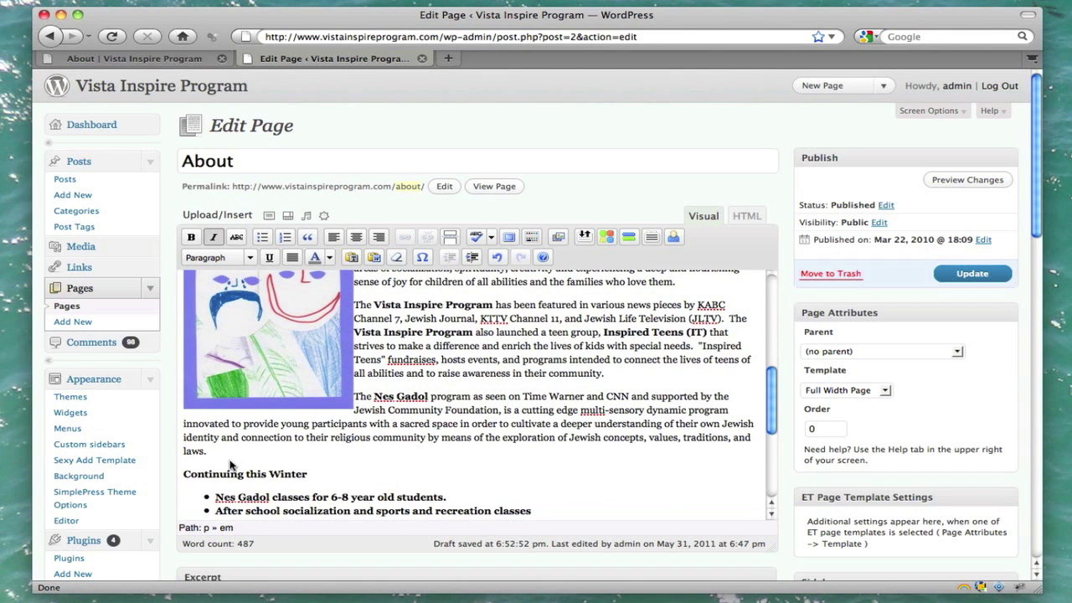
{"action": "left_click", "coordinate": [230, 457]}
{"action": "key", "text": "Return"}
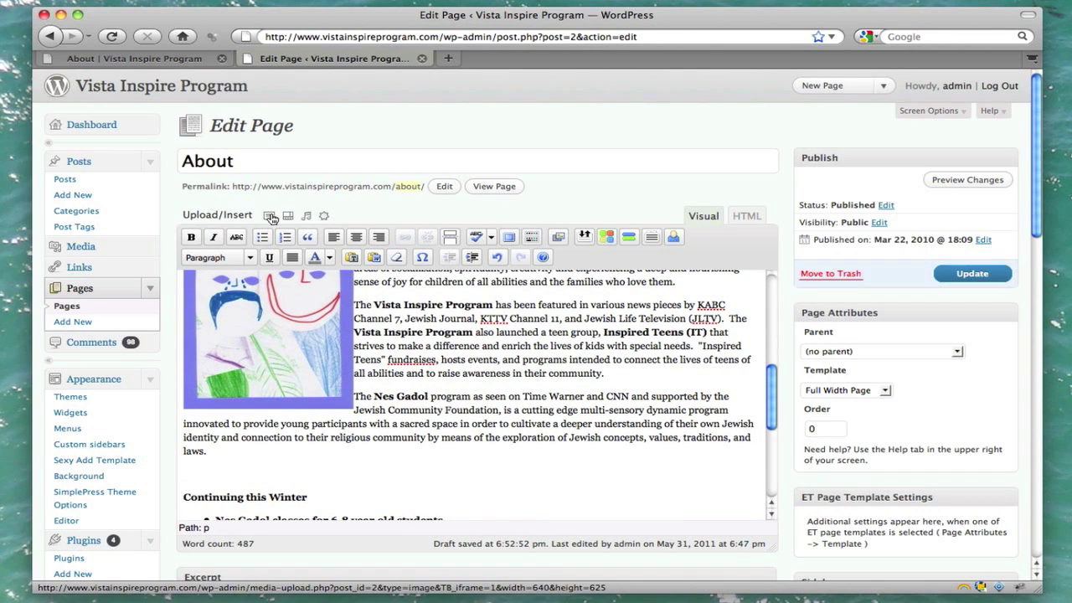
{"action": "left_click", "coordinate": [270, 215]}
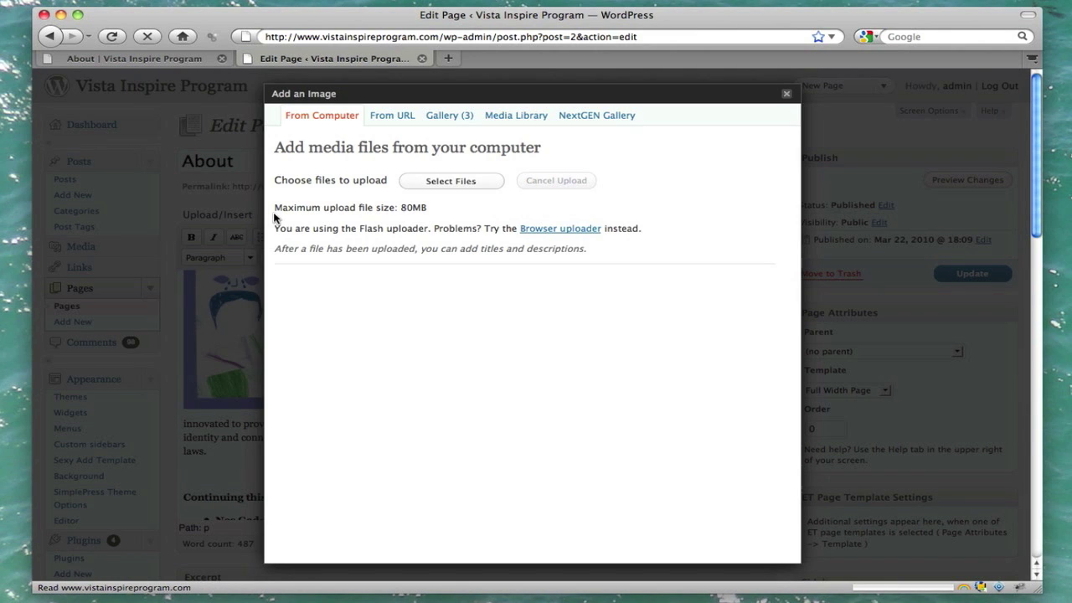
Step: Upload summercamp.jpg from the Desktop and review its 720 × 540 details
{"action": "left_click", "coordinate": [452, 181]}
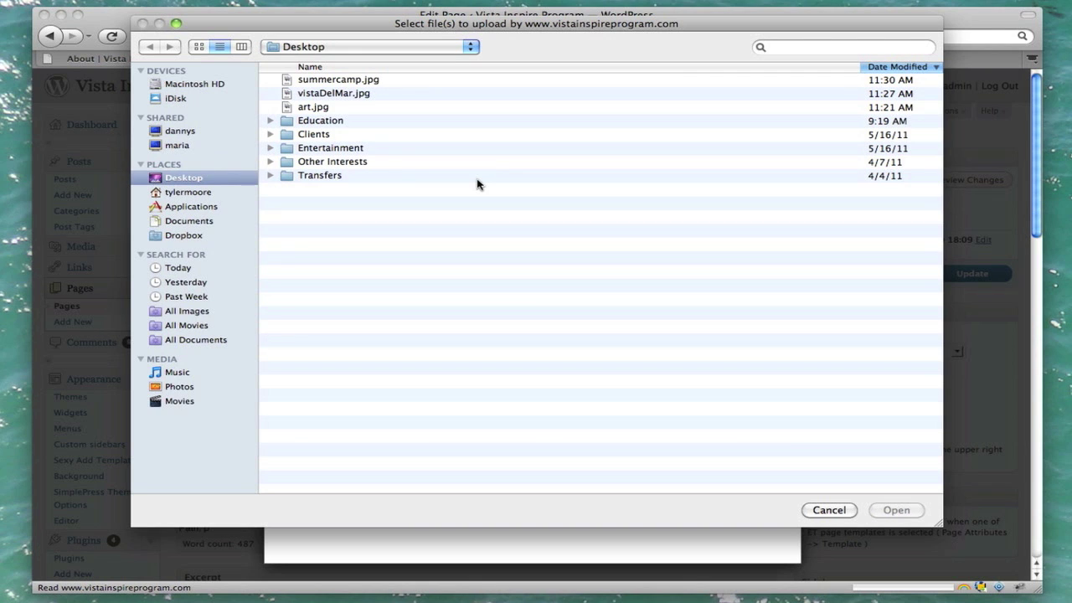
{"action": "left_click", "coordinate": [356, 80]}
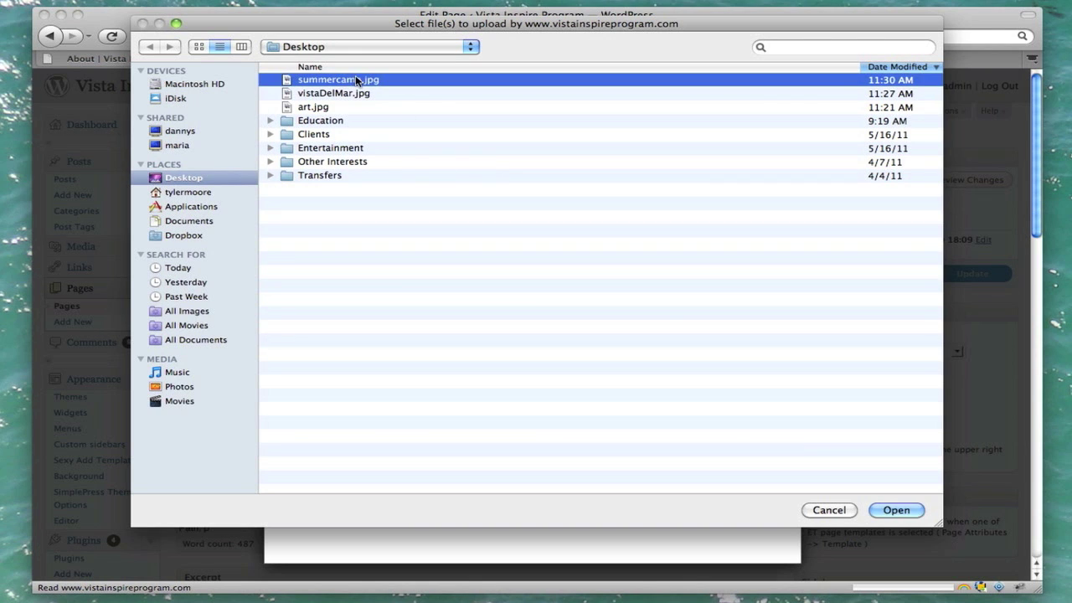
{"action": "left_click", "coordinate": [897, 510]}
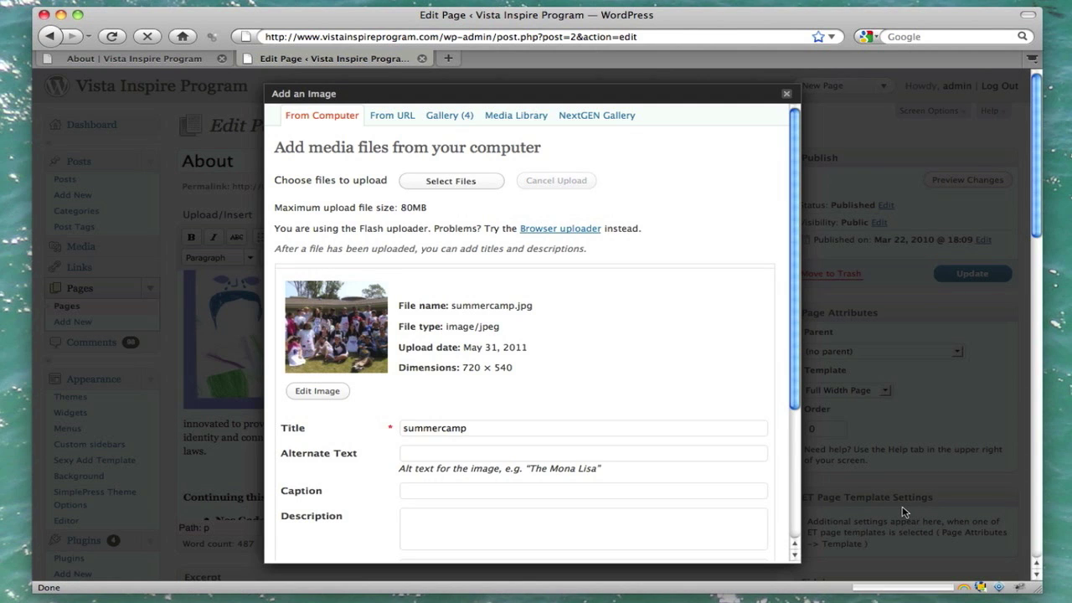
{"action": "scroll", "coordinate": [742, 338], "scroll_direction": "down", "scroll_amount": 5}
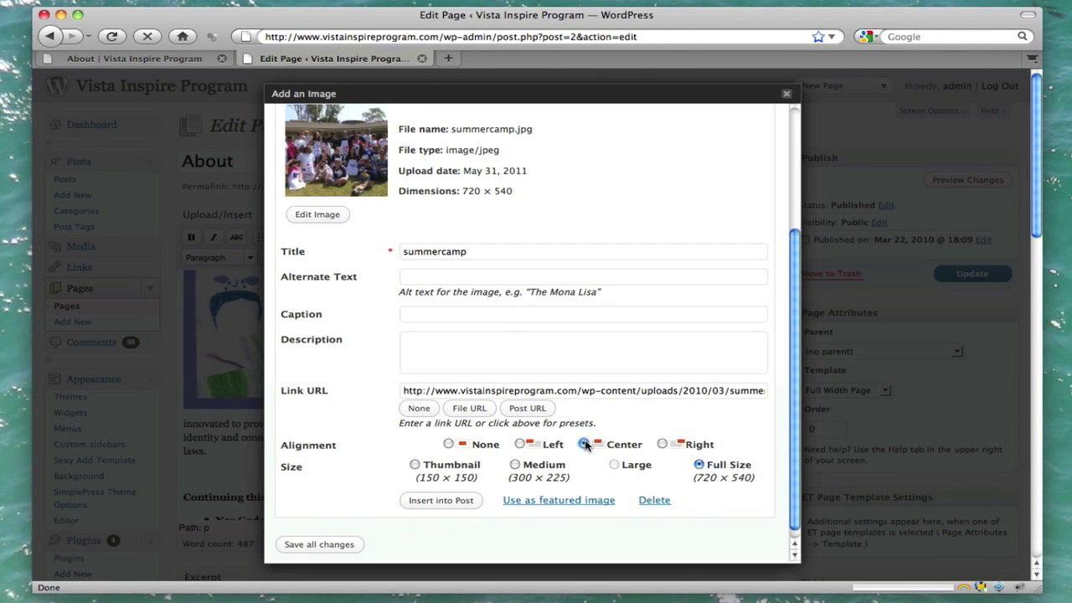
{"action": "scroll", "coordinate": [591, 397], "scroll_direction": "up", "scroll_amount": 5}
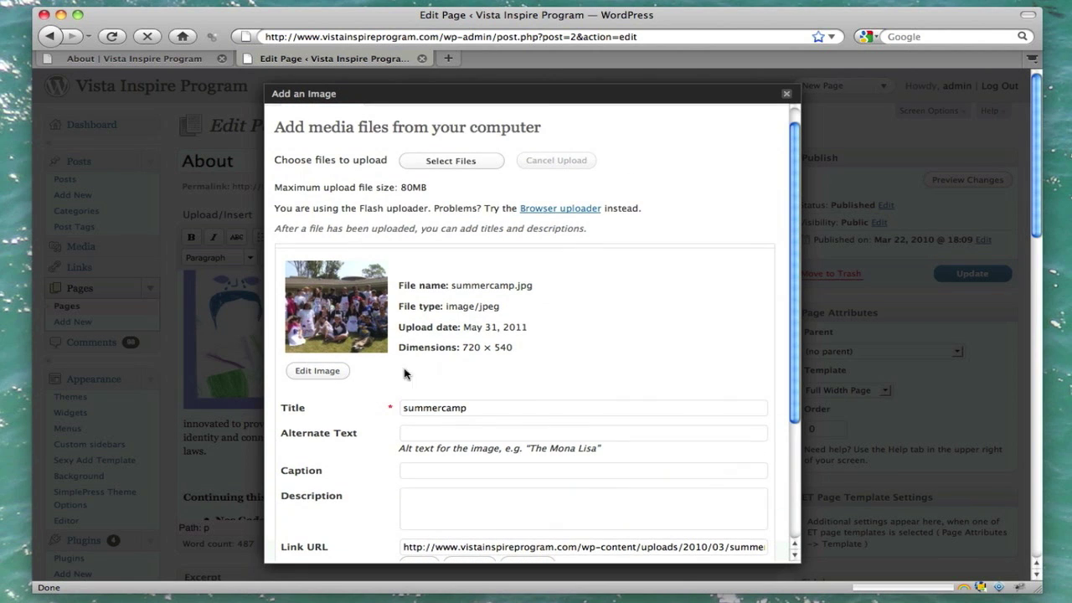
Step: Crop the summer camp photo to a wide 714 × 293 strip and save it
{"action": "left_click", "coordinate": [321, 374]}
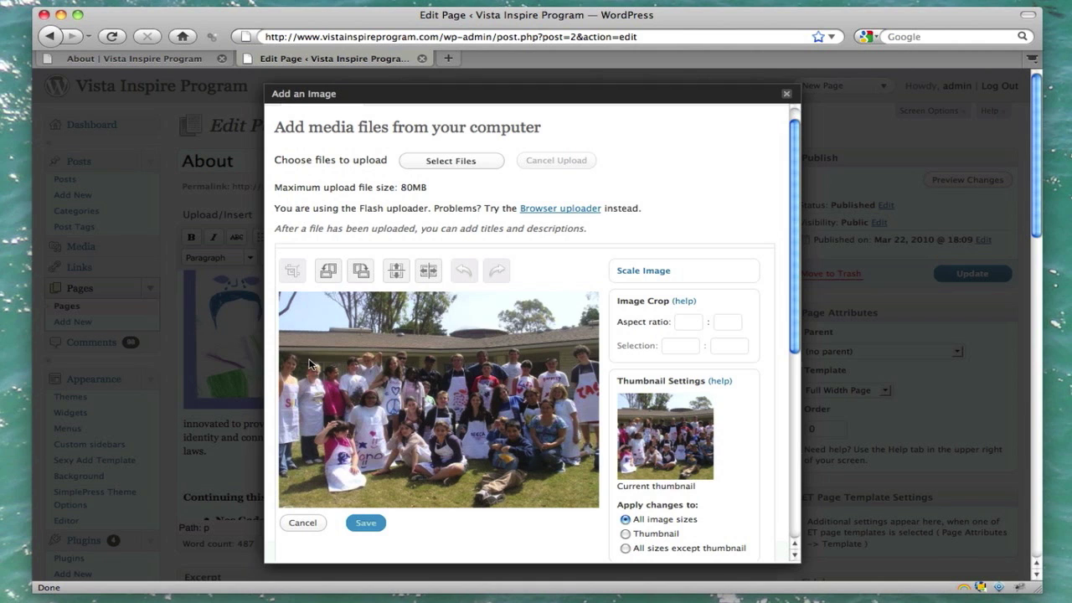
{"action": "left_click_drag", "start_coordinate": [281, 342], "coordinate": [612, 459]}
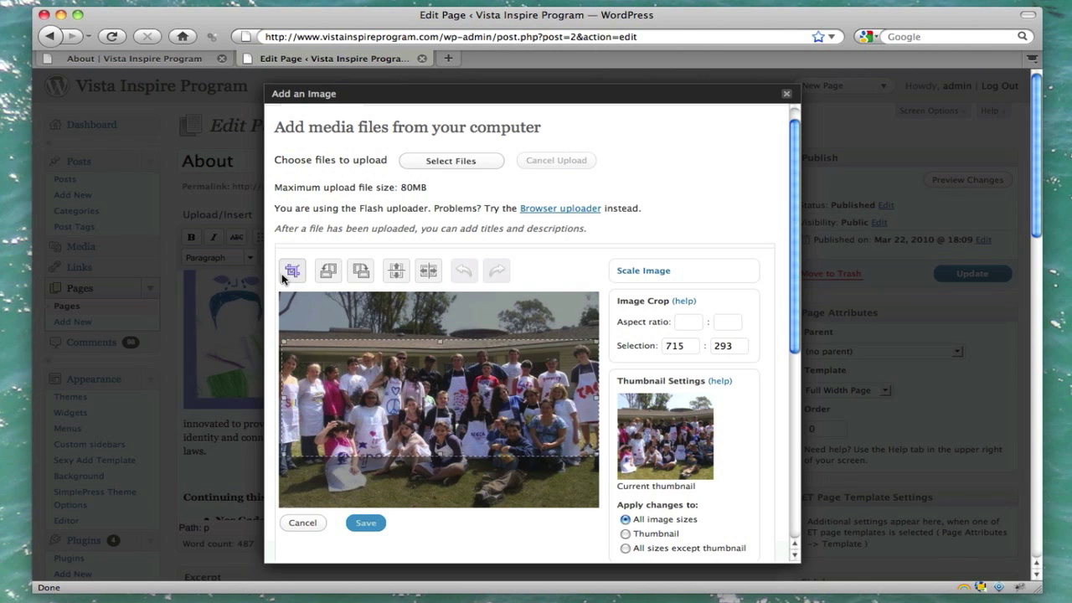
{"action": "left_click", "coordinate": [292, 270]}
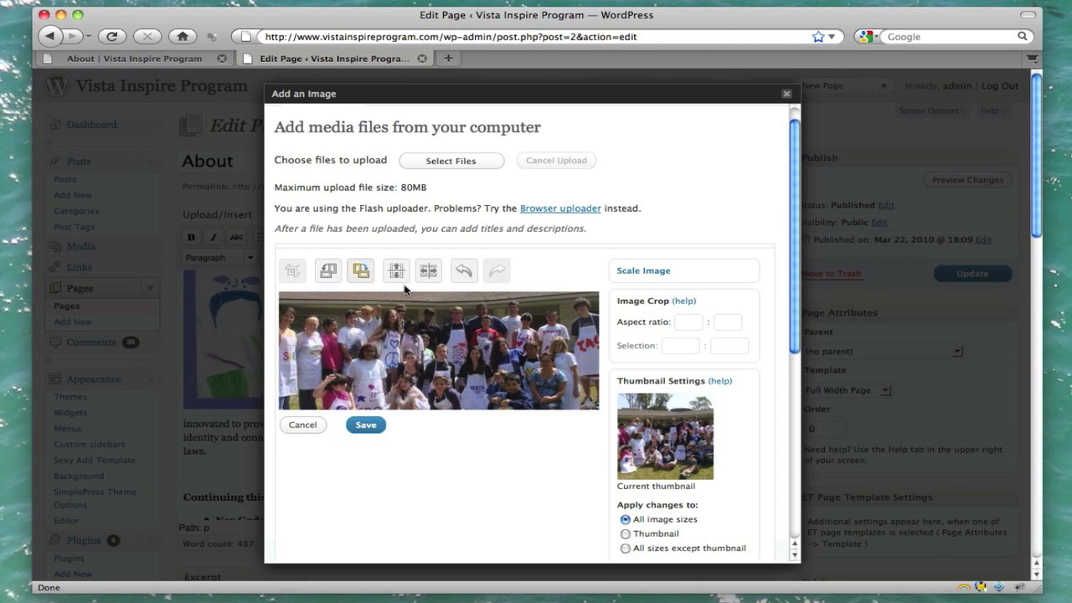
{"action": "scroll", "coordinate": [731, 374], "scroll_direction": "down", "scroll_amount": 3}
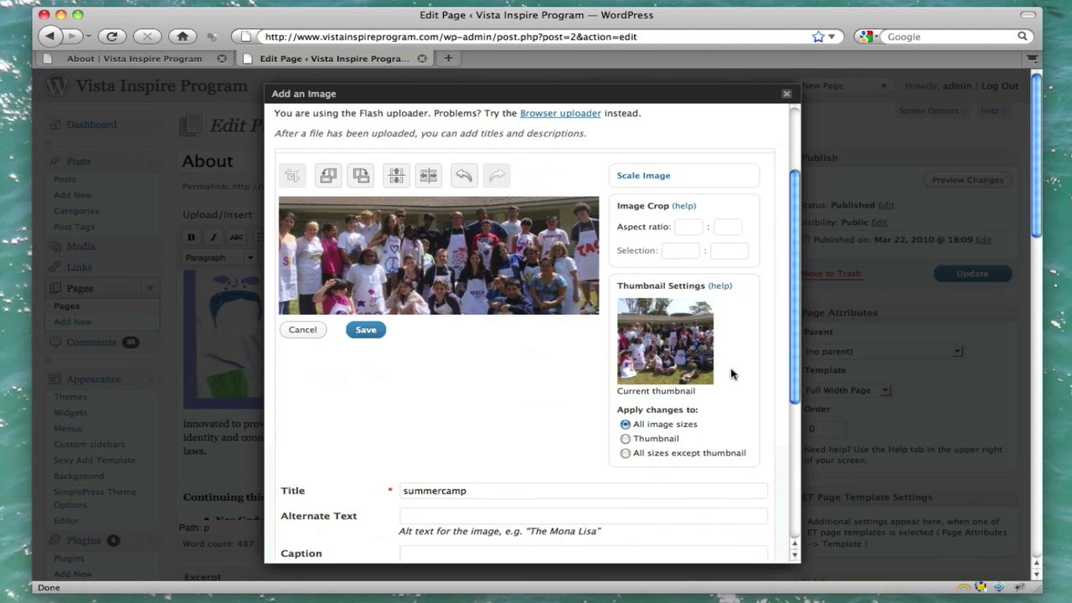
{"action": "left_click", "coordinate": [374, 333]}
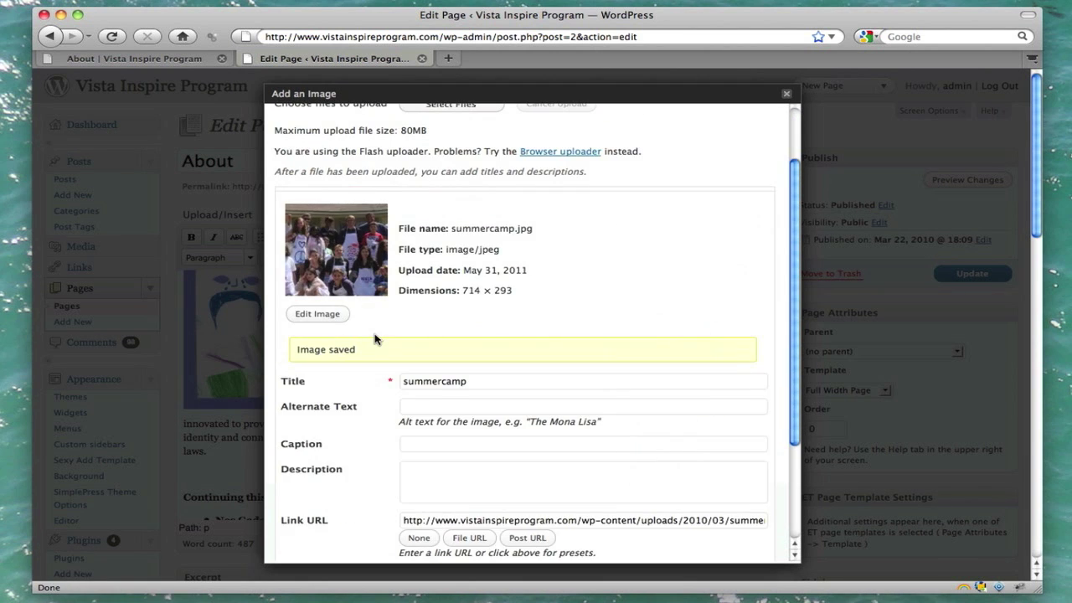
Step: Clear the photo's link URL and insert it centered at full size
{"action": "scroll", "coordinate": [374, 338], "scroll_direction": "down", "scroll_amount": 3}
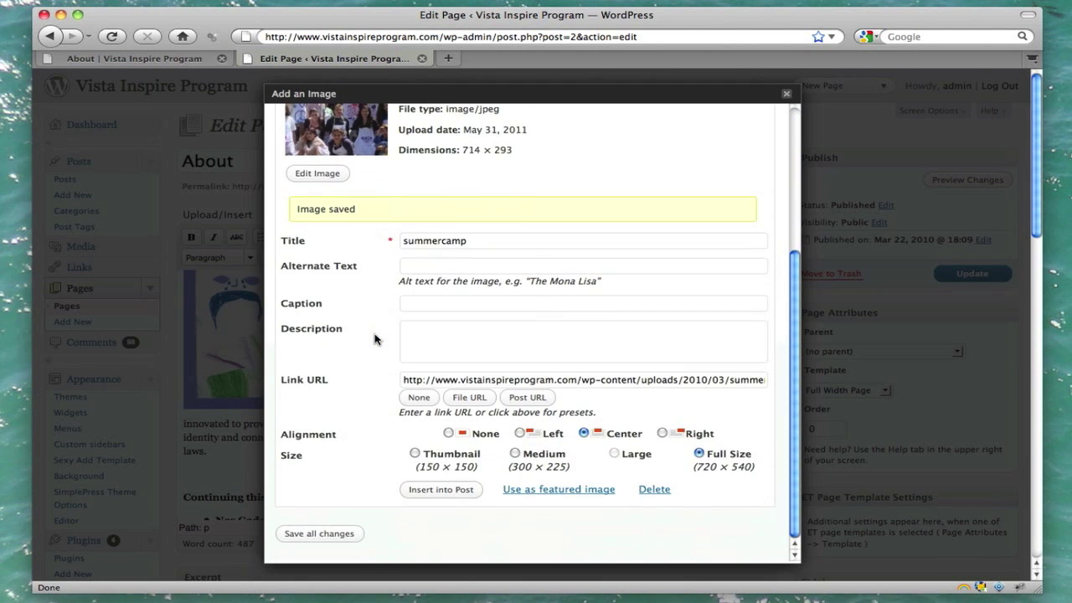
{"action": "triple_click", "coordinate": [496, 380]}
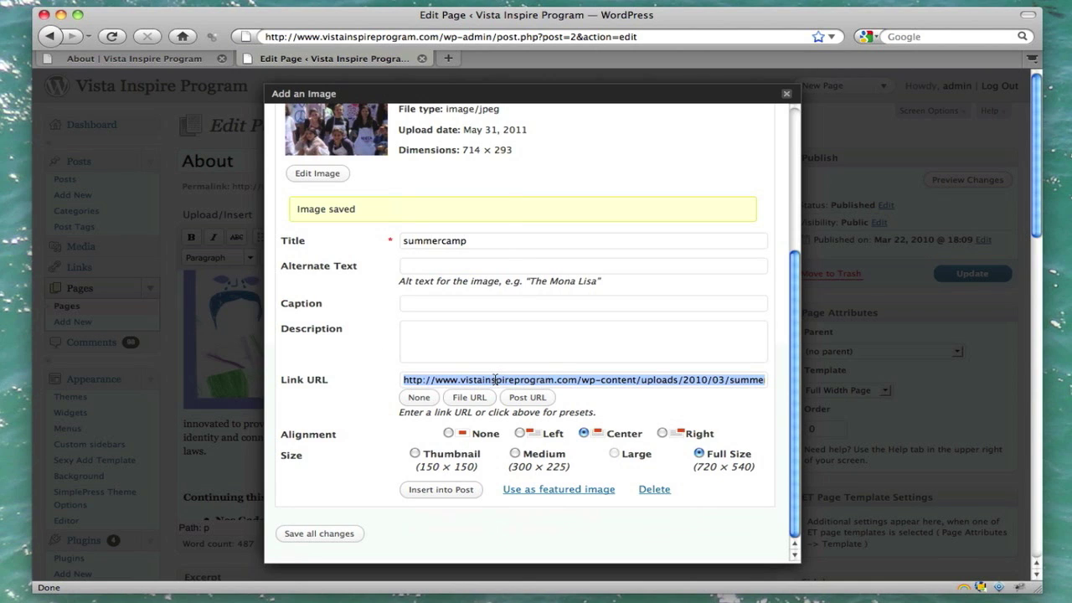
{"action": "key", "text": "BackSpace"}
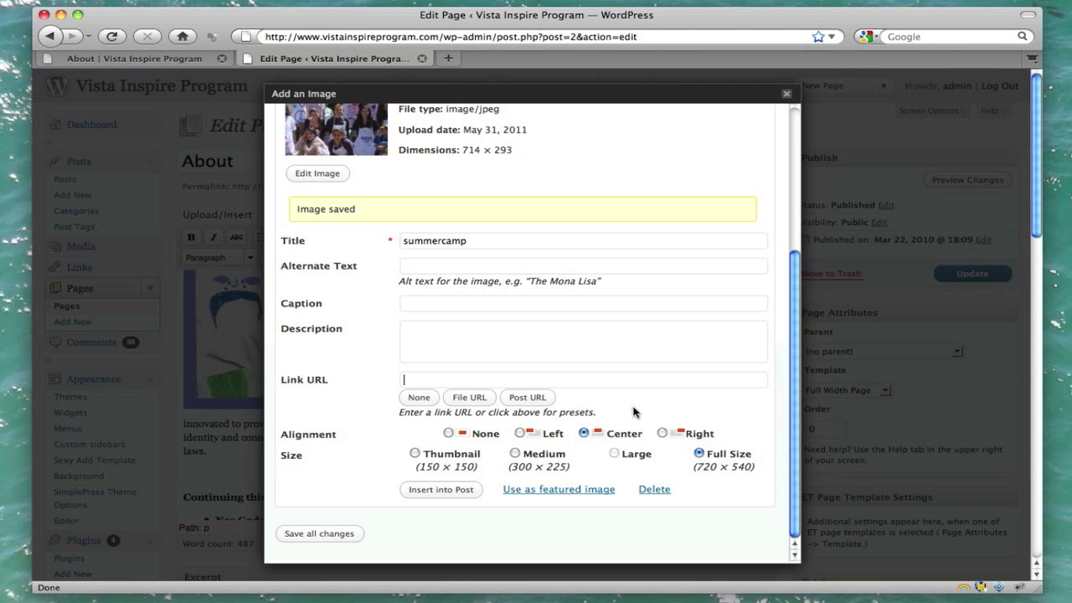
{"action": "left_click", "coordinate": [440, 489]}
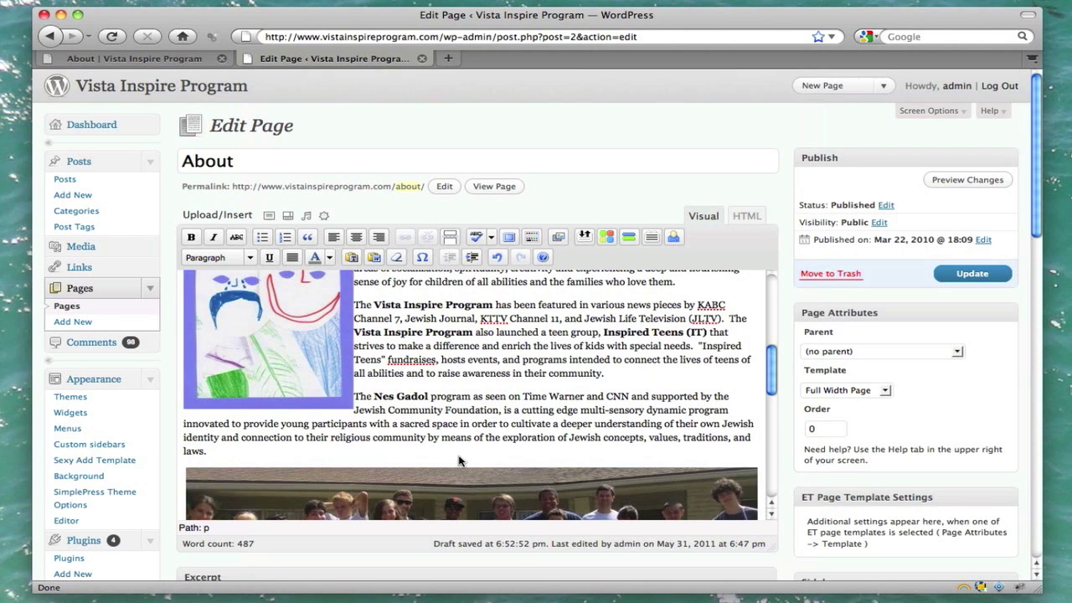
Step: Check both images in the editor, click Update on the About page, and switch to the live tab
{"action": "scroll", "coordinate": [458, 459], "scroll_direction": "down", "scroll_amount": 8}
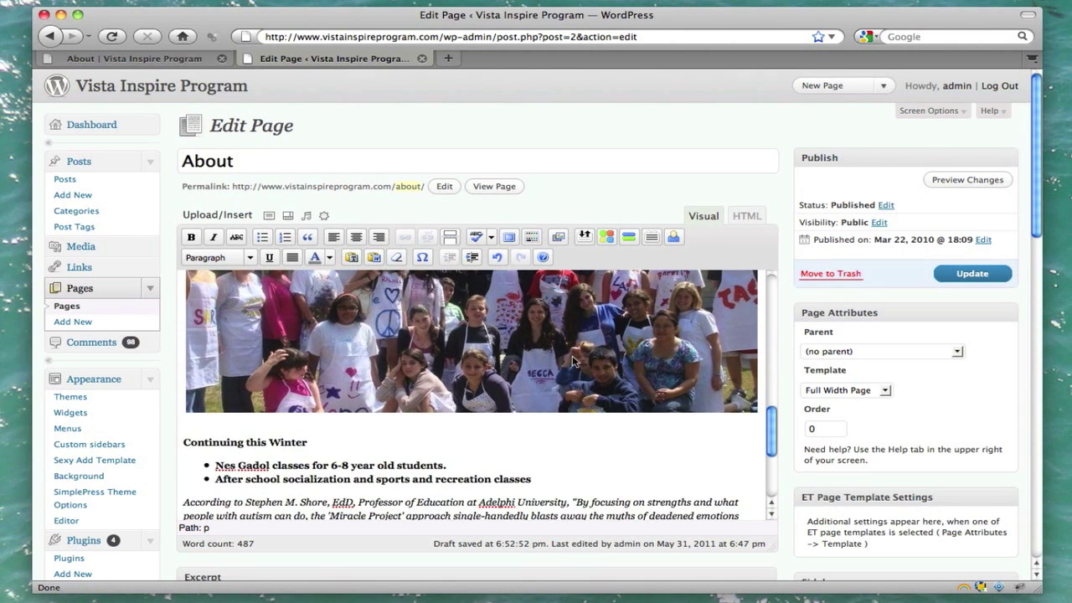
{"action": "scroll", "coordinate": [574, 360], "scroll_direction": "down", "scroll_amount": 3}
{"action": "scroll", "coordinate": [573, 360], "scroll_direction": "up", "scroll_amount": 8}
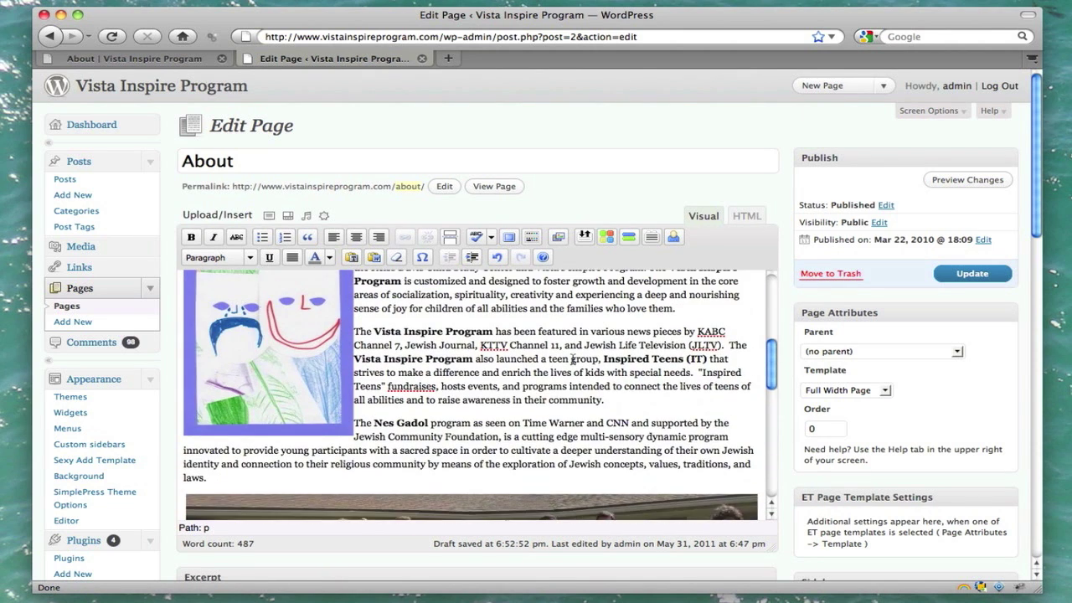
{"action": "scroll", "coordinate": [572, 358], "scroll_direction": "up", "scroll_amount": 4}
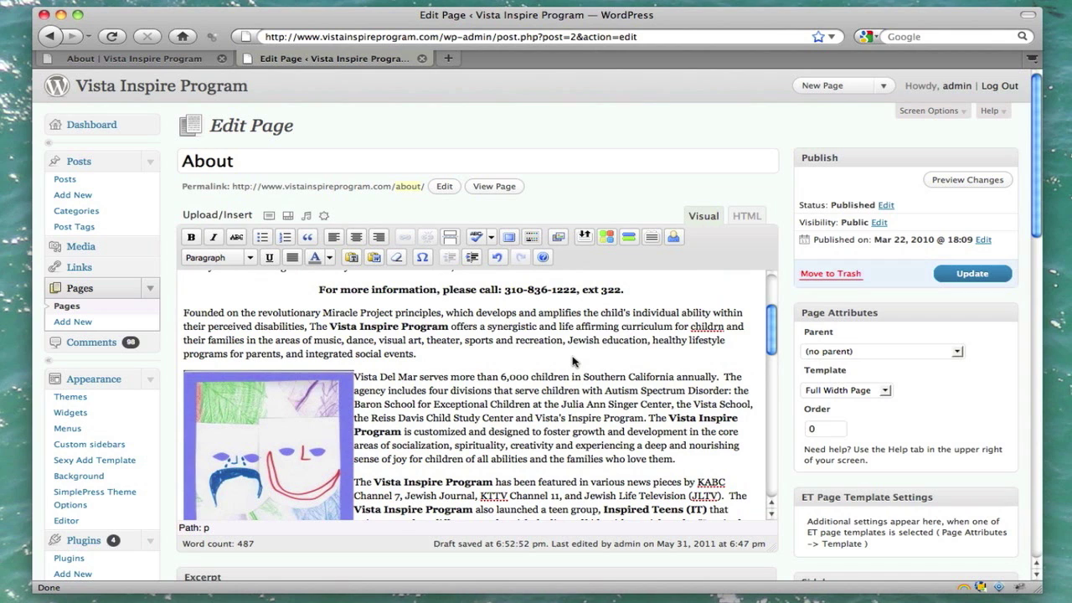
{"action": "left_click", "coordinate": [974, 273]}
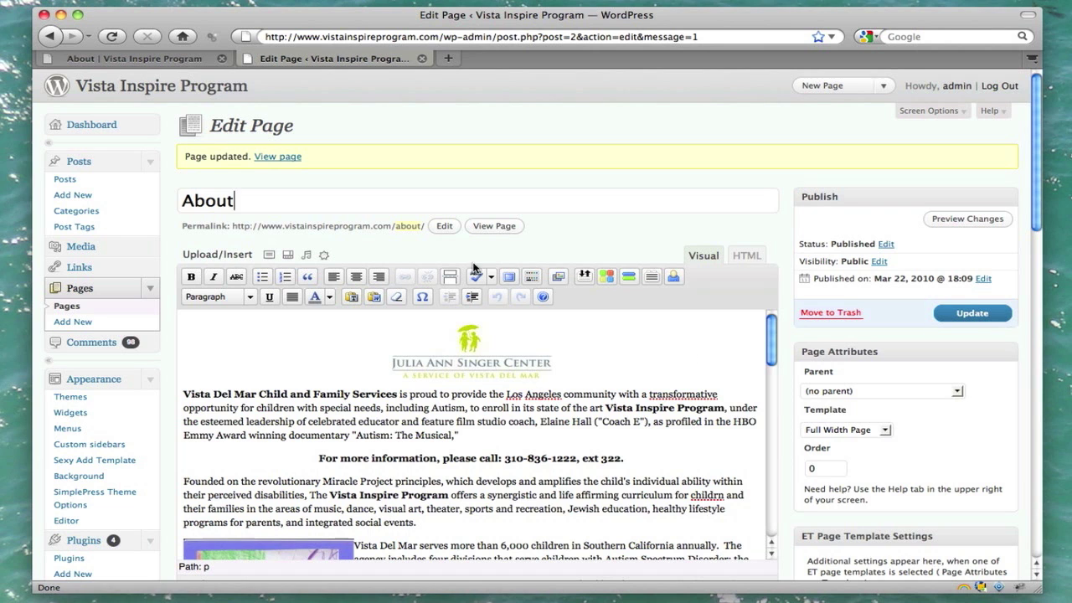
{"action": "left_click", "coordinate": [141, 60]}
Step: Reload the live About page and check the art image and cropped group photo
{"action": "left_click", "coordinate": [111, 37]}
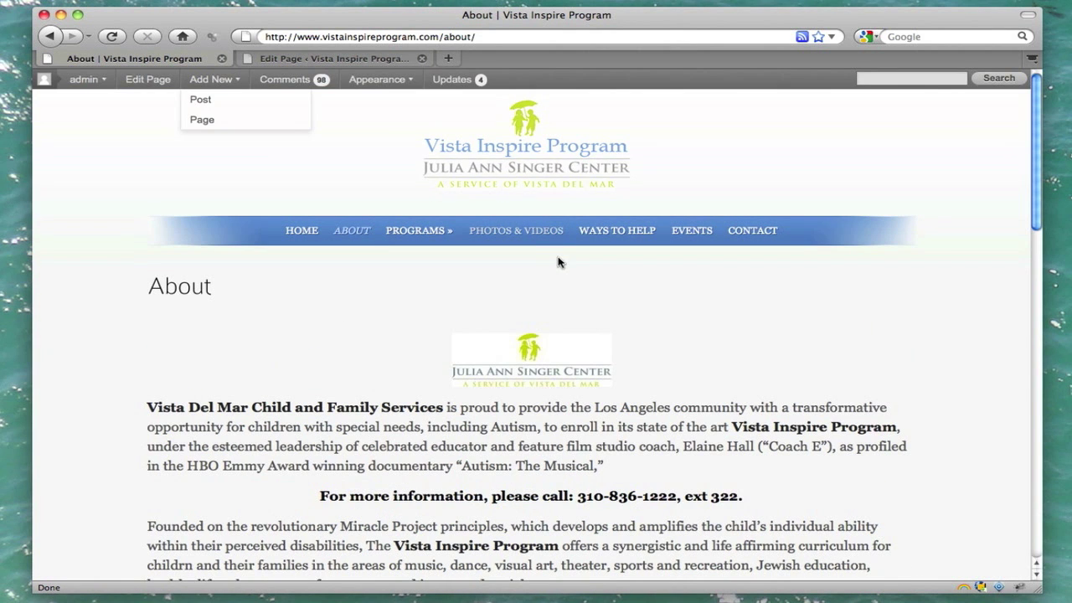
{"action": "scroll", "coordinate": [560, 262], "scroll_direction": "down", "scroll_amount": 10}
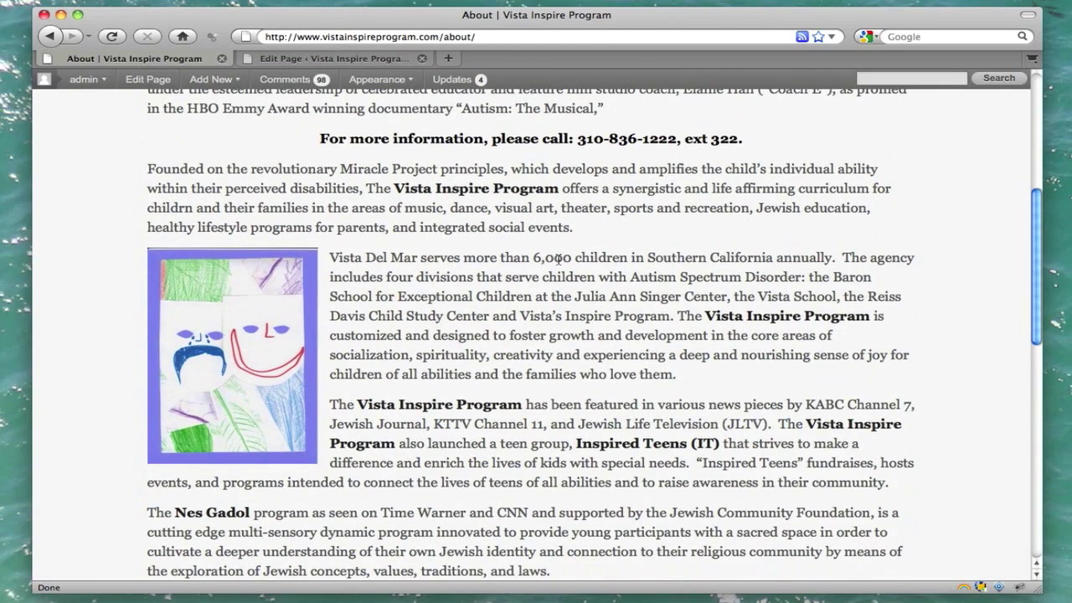
{"action": "scroll", "coordinate": [558, 259], "scroll_direction": "down", "scroll_amount": 10}
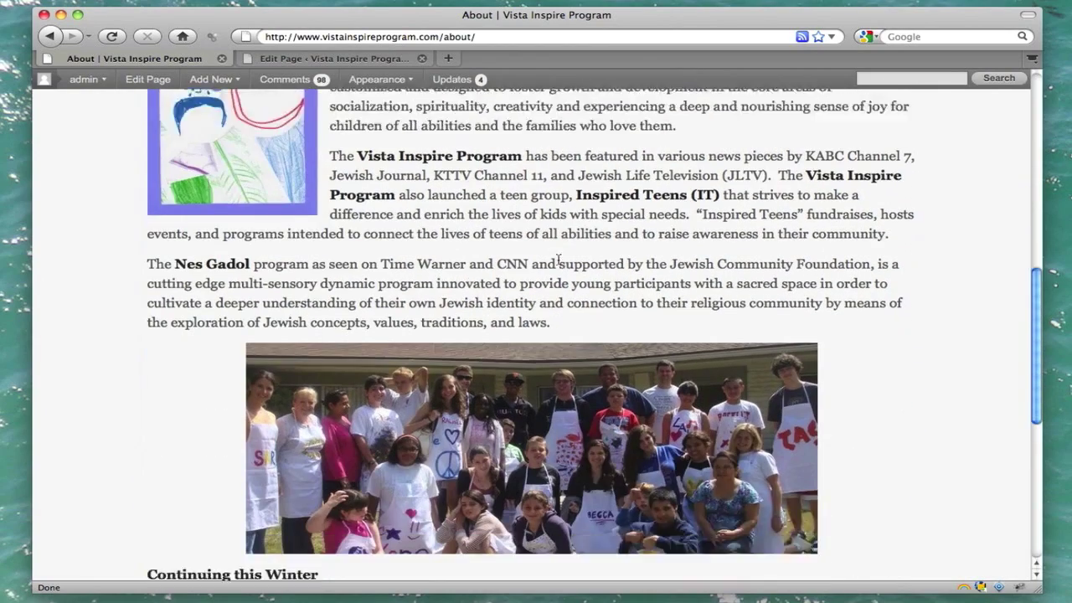
{"action": "scroll", "coordinate": [559, 259], "scroll_direction": "down", "scroll_amount": 13}
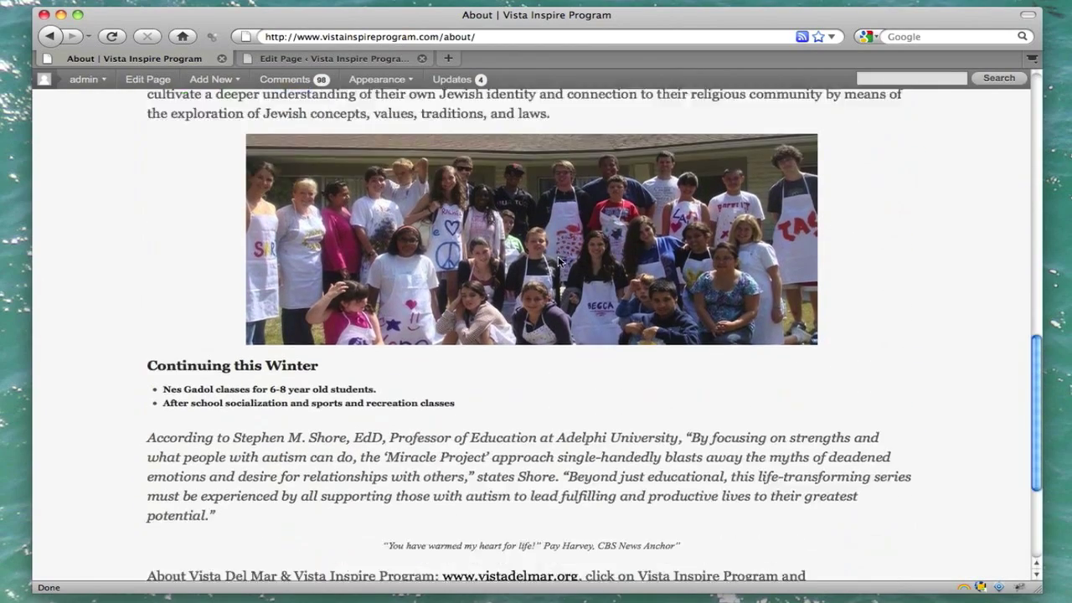
{"action": "scroll", "coordinate": [558, 259], "scroll_direction": "up", "scroll_amount": 20}
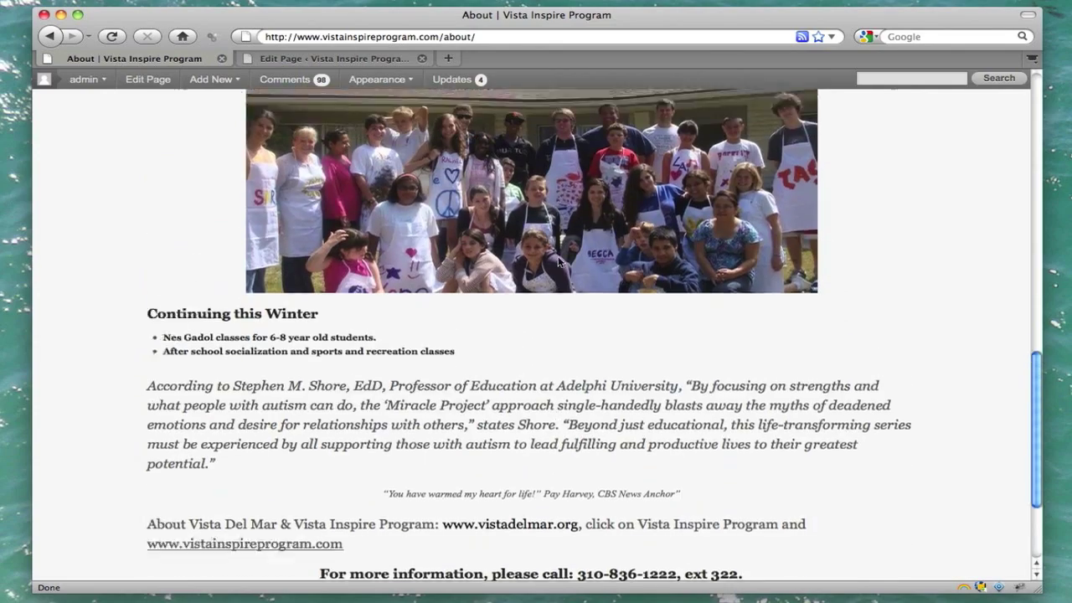
{"action": "scroll", "coordinate": [559, 260], "scroll_direction": "up", "scroll_amount": 15}
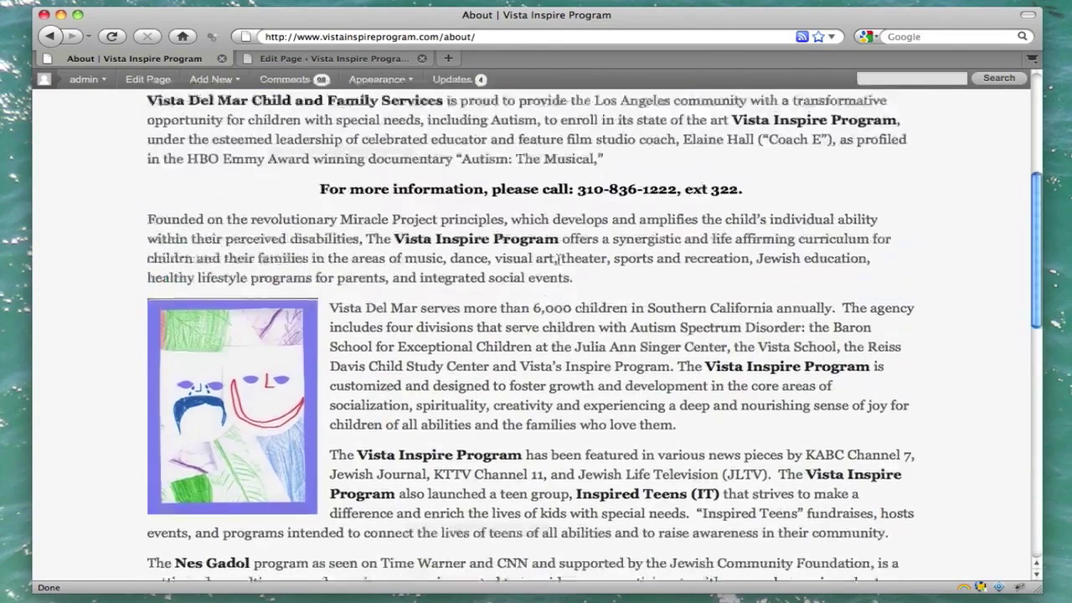